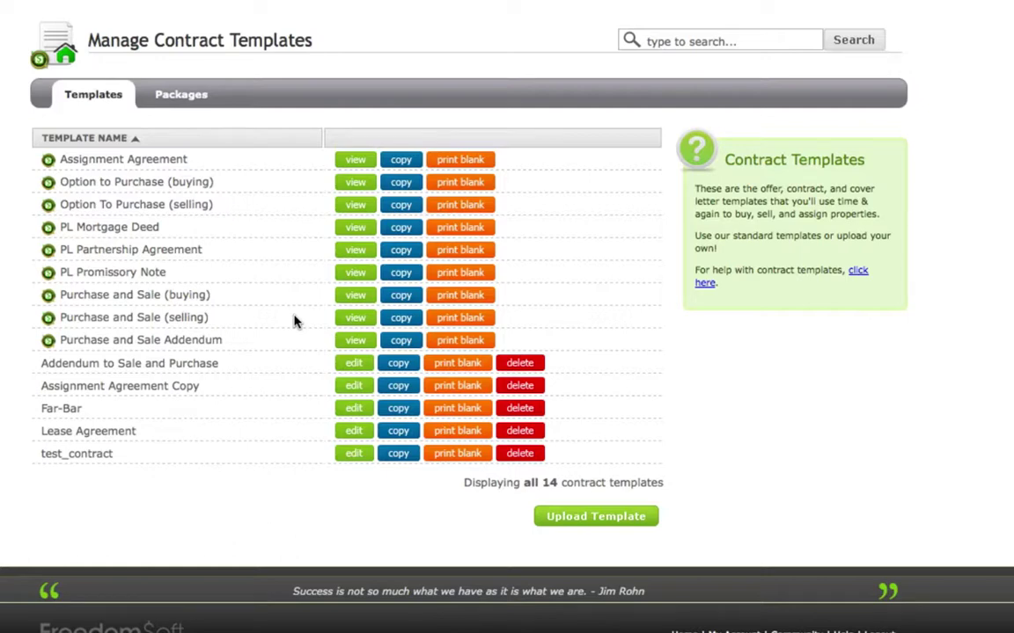
# View the Purchase and Sale (buying) template and examine the variables on its first and second pages
pyautogui.click(353, 298)
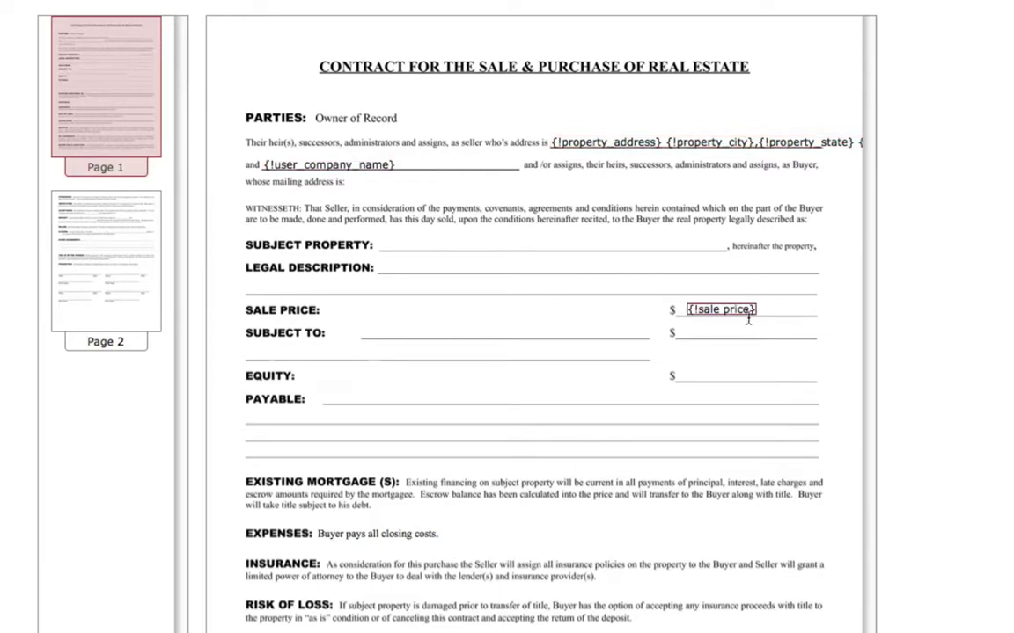
pyautogui.click(104, 231)
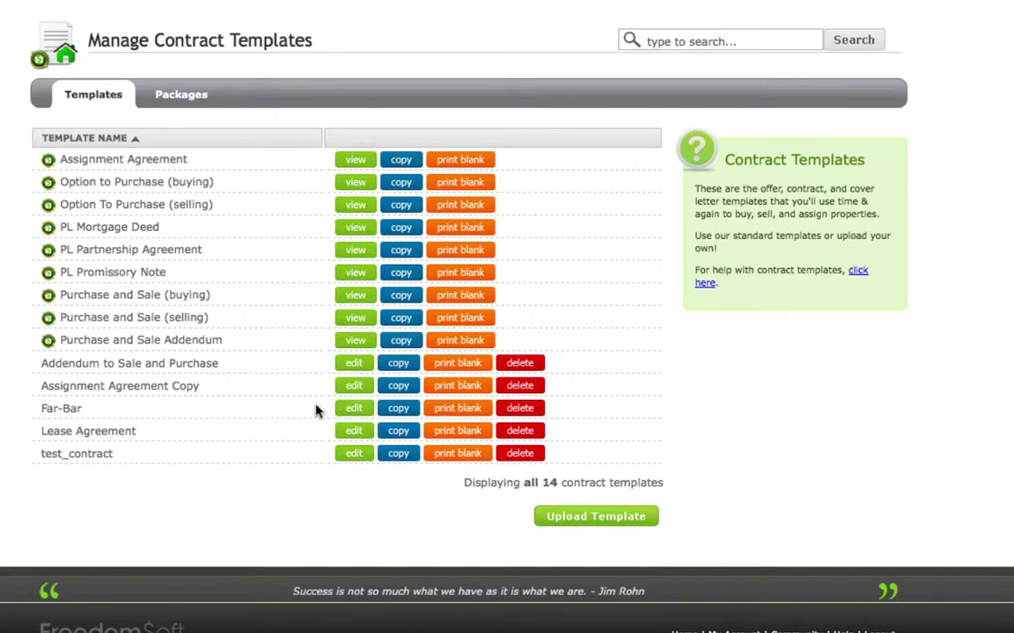
# Open the test_contract template for editing and look over the first page of the contract
pyautogui.click(352, 455)
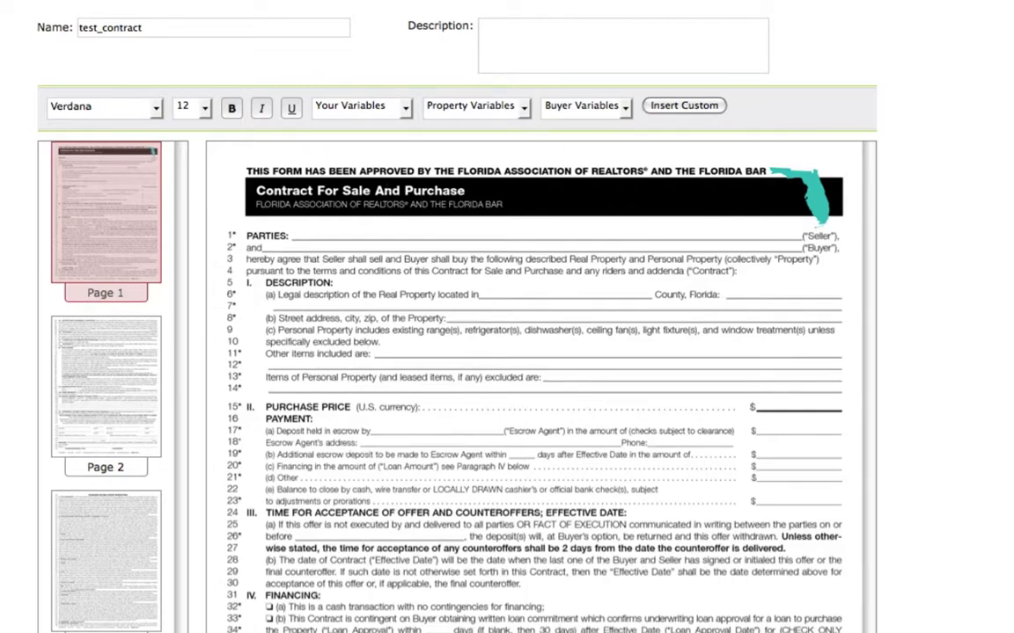
pyautogui.scroll(-5, 541, 387)
pyautogui.scroll(4, 541, 387)
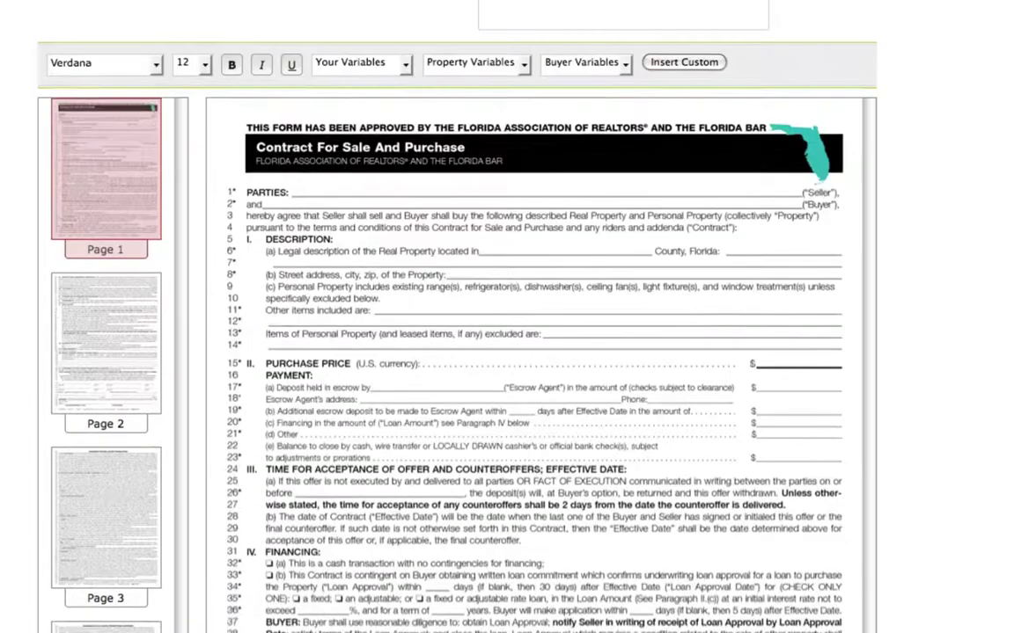
pyautogui.scroll(1, 528, 160)
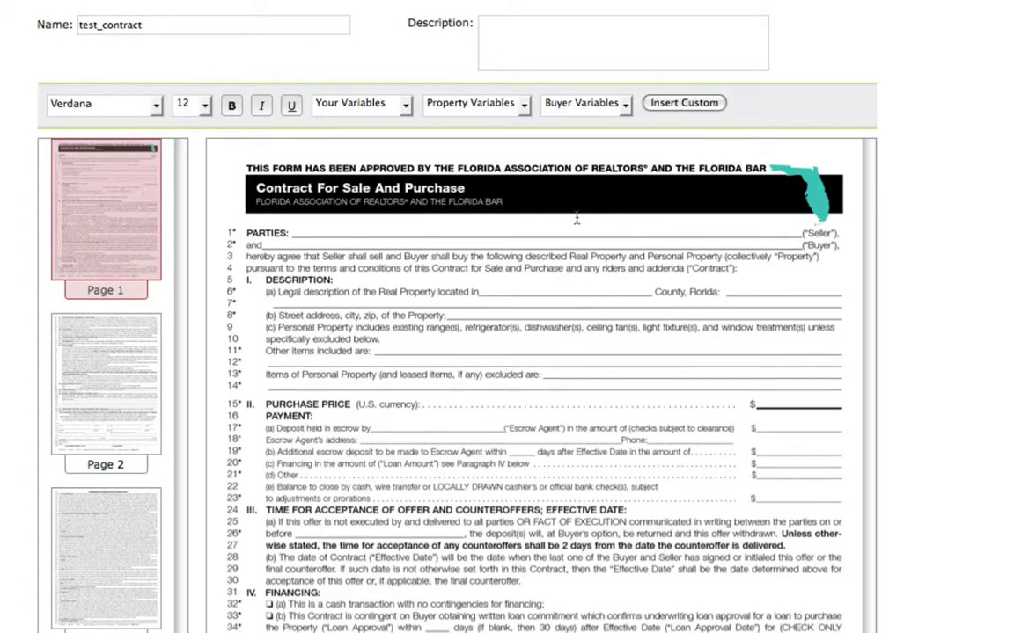
pyautogui.click(301, 229)
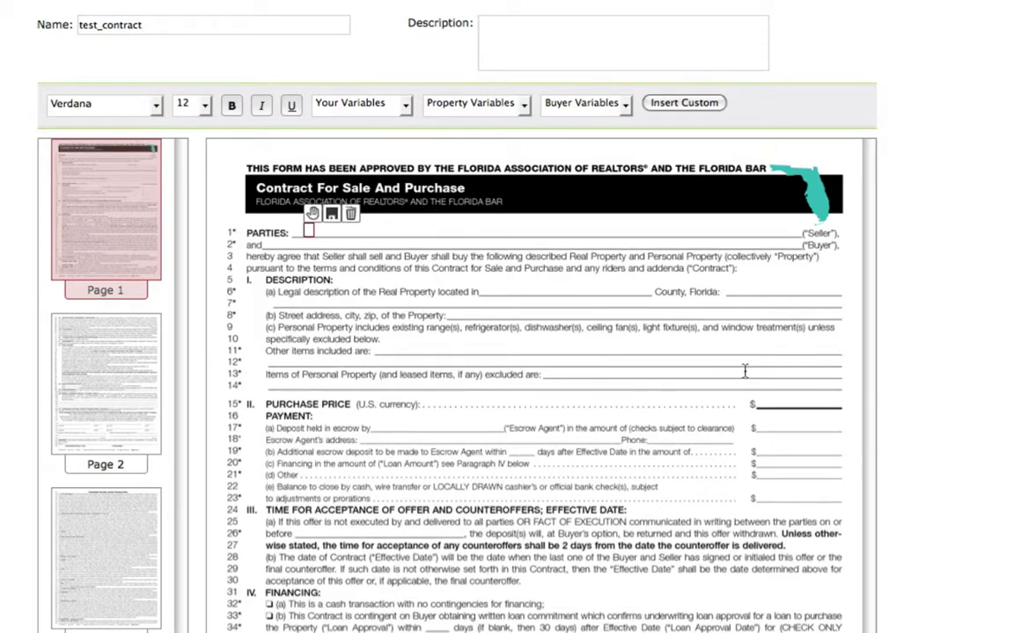
pyautogui.click(767, 402)
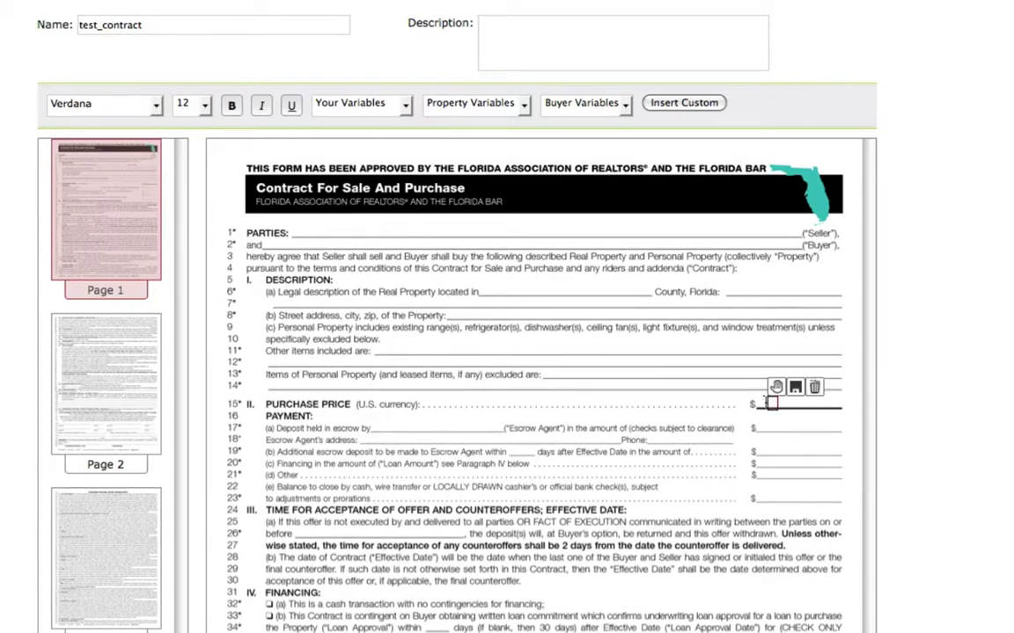
pyautogui.click(640, 350)
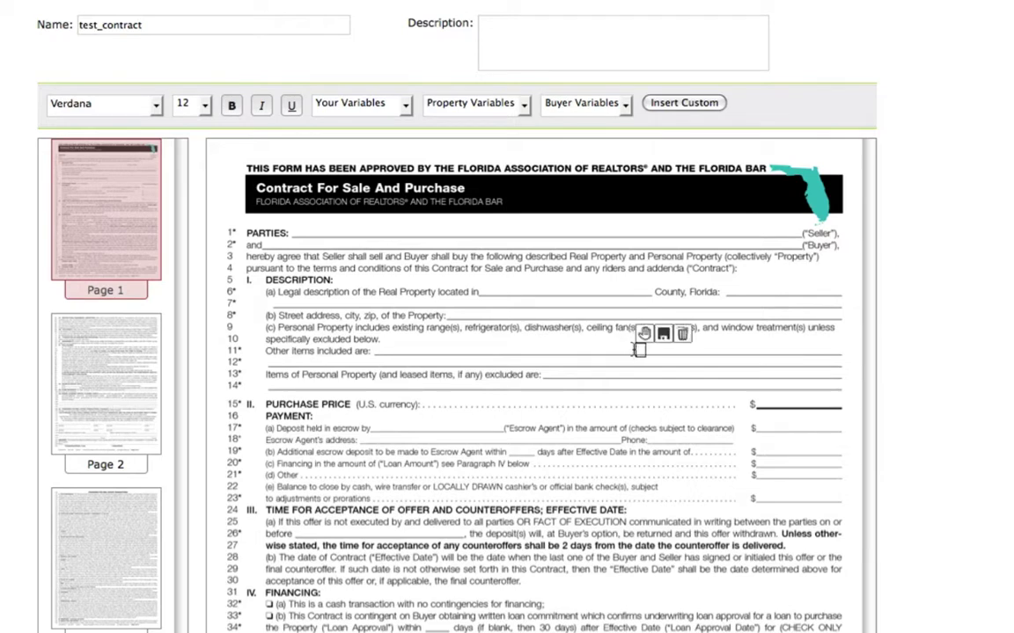
pyautogui.moveTo(644, 333); pyautogui.dragTo(467, 330)
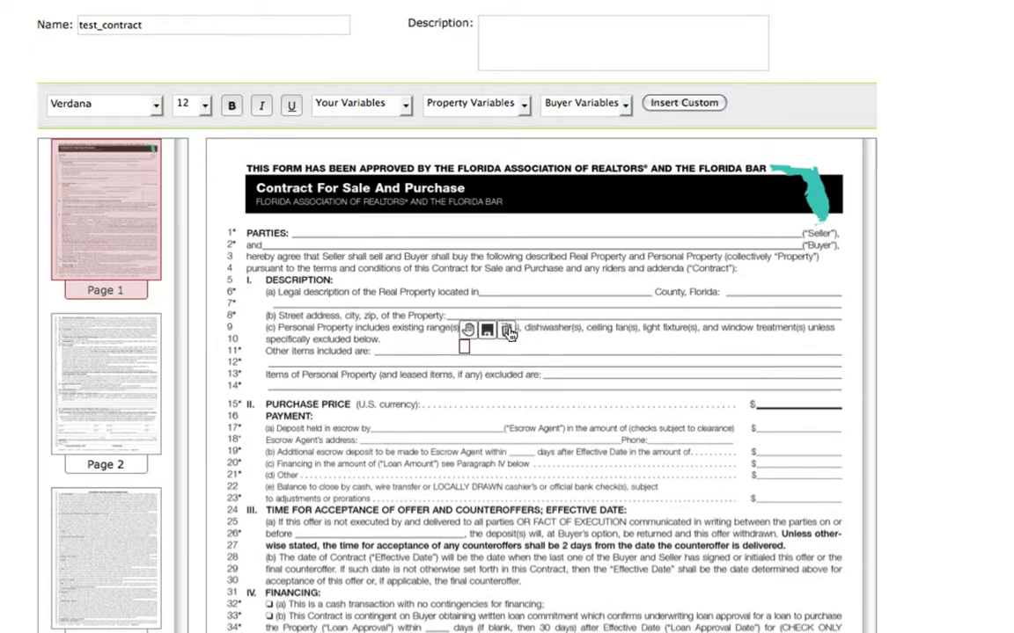
# Insert your Company Name variable at font size 10 on the Seller line of Parties and align it with the line
pyautogui.click(302, 229)
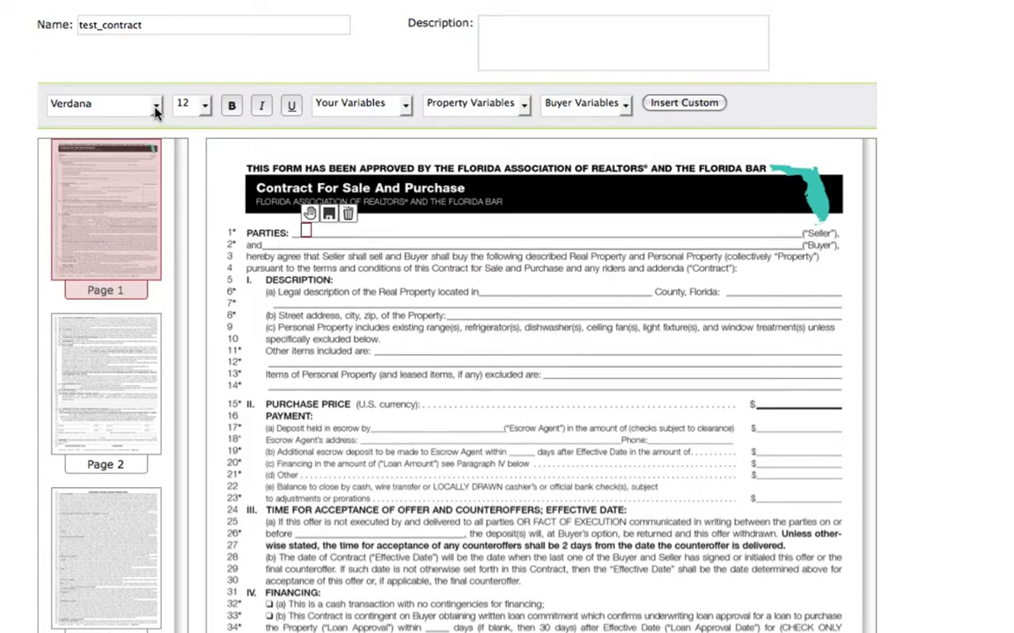
pyautogui.click(204, 105)
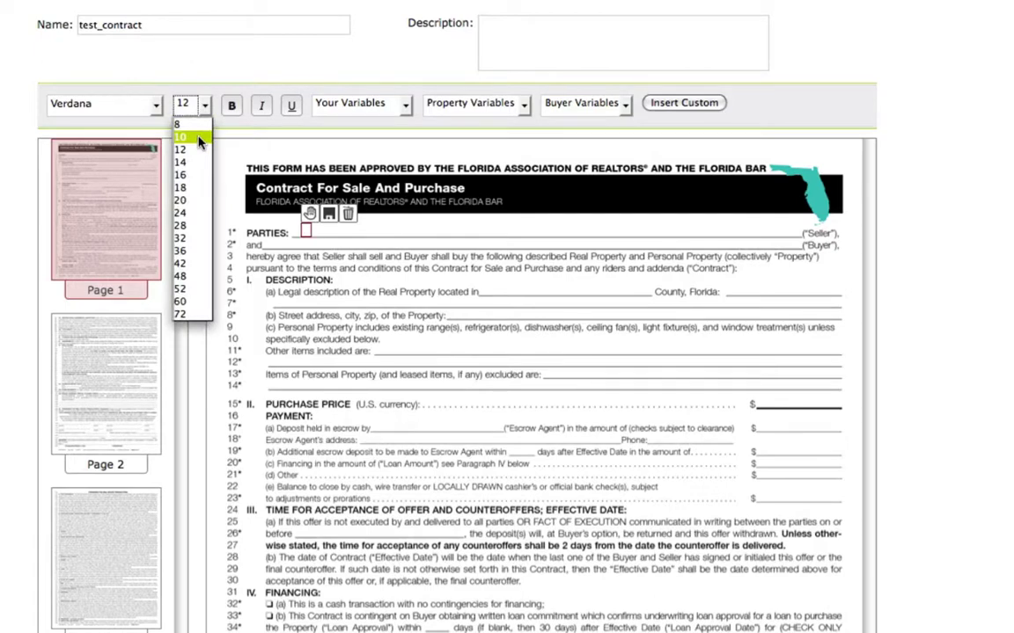
pyautogui.click(200, 139)
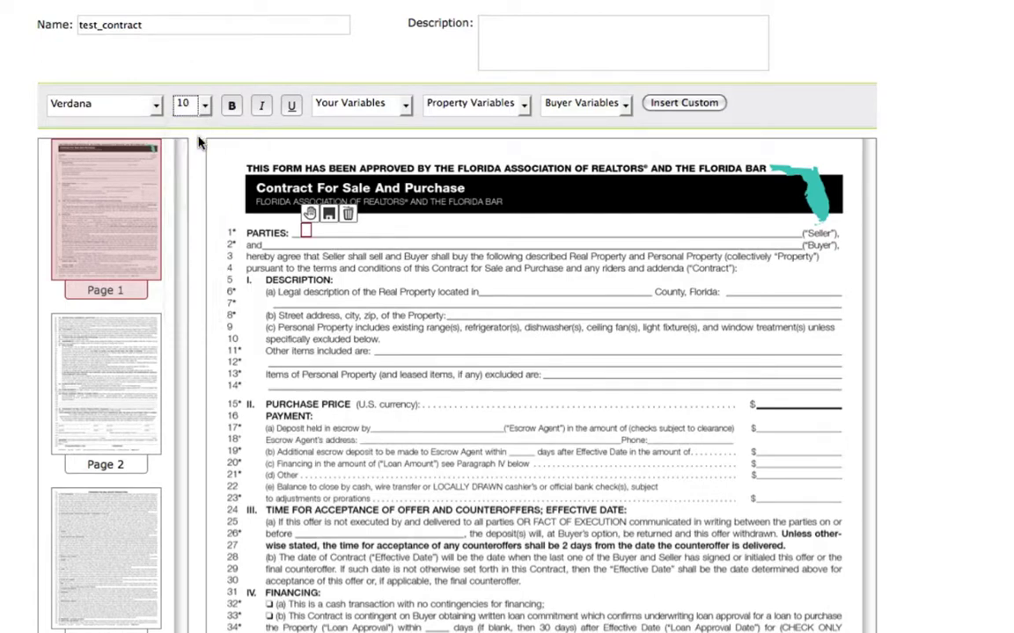
pyautogui.click(406, 105)
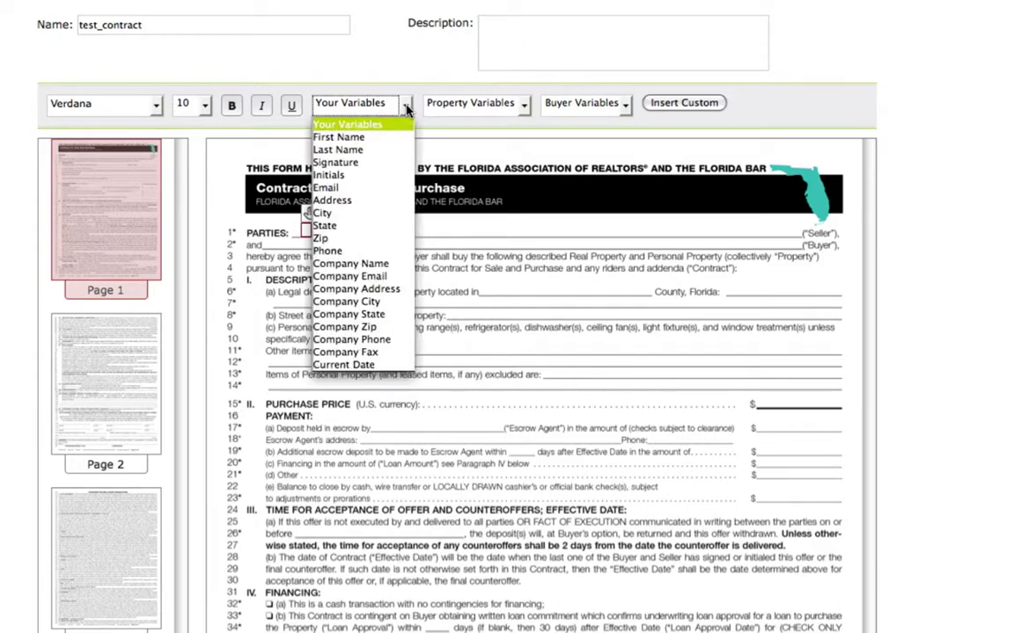
pyautogui.click(384, 264)
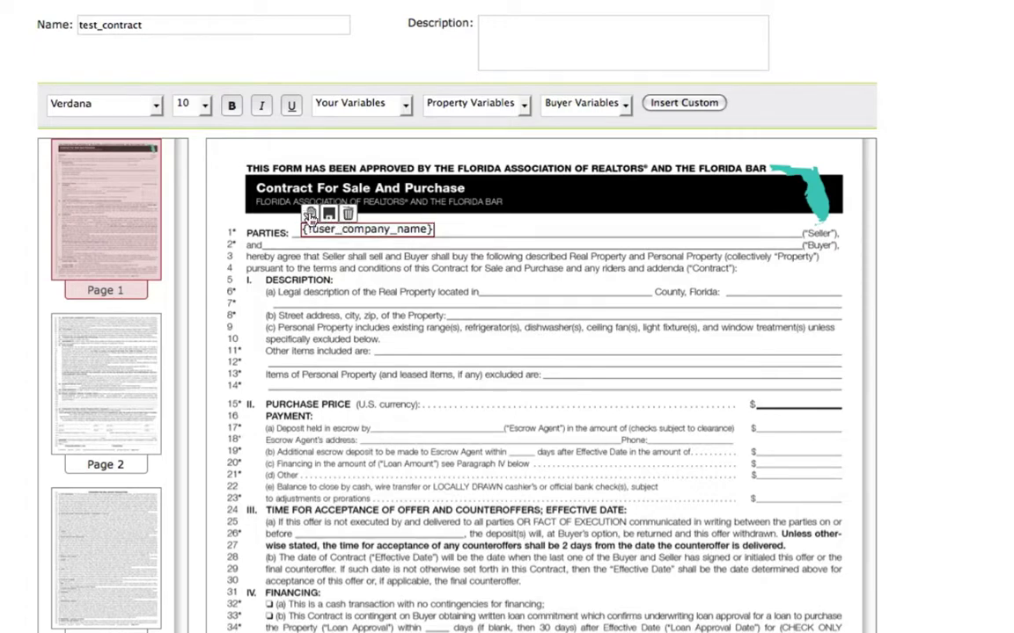
pyautogui.moveTo(309, 213); pyautogui.dragTo(307, 218)
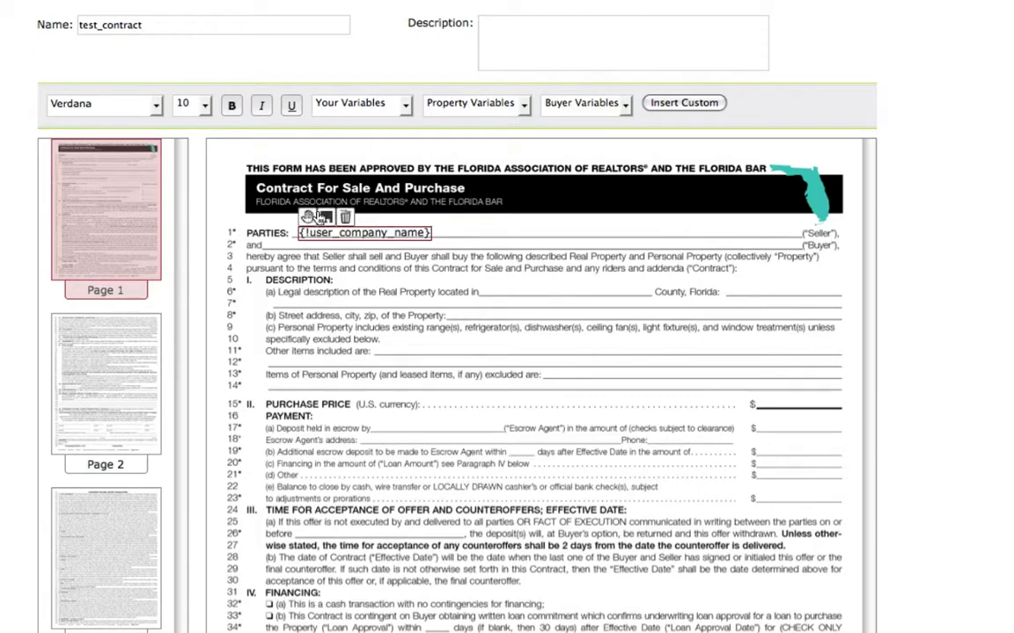
# Add the buyer First Name and Last Name variables in one field on the Buyer line and align it
pyautogui.click(523, 219)
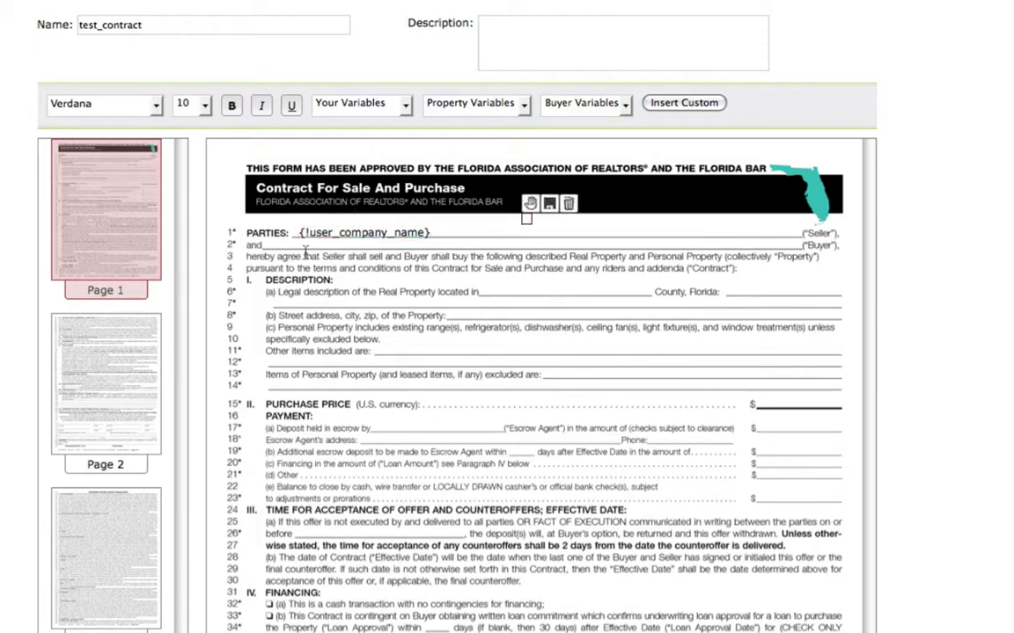
pyautogui.moveTo(530, 203); pyautogui.dragTo(291, 229)
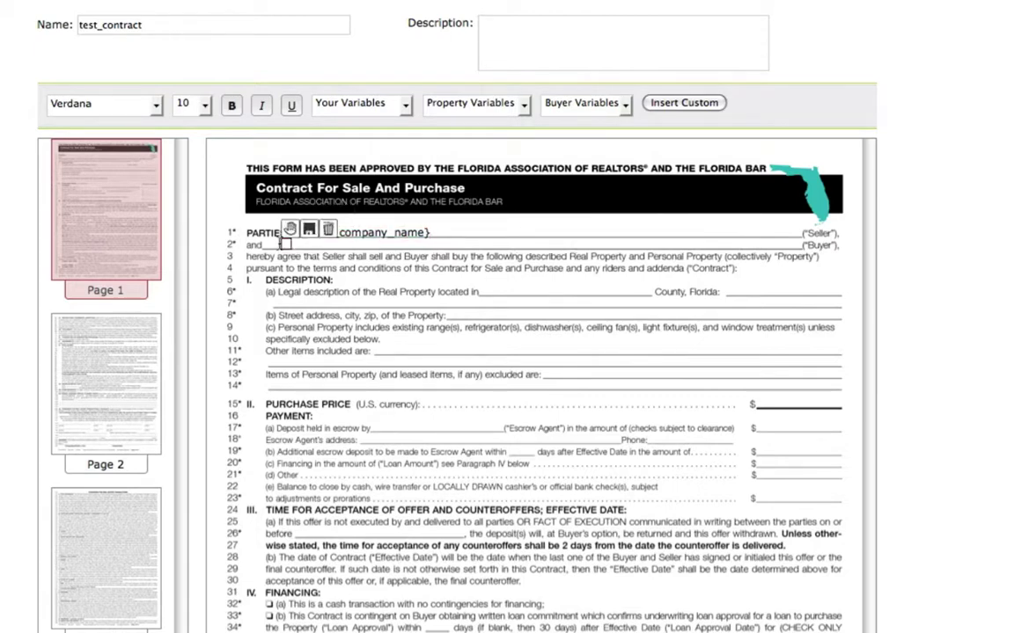
pyautogui.click(625, 106)
pyautogui.click(568, 137)
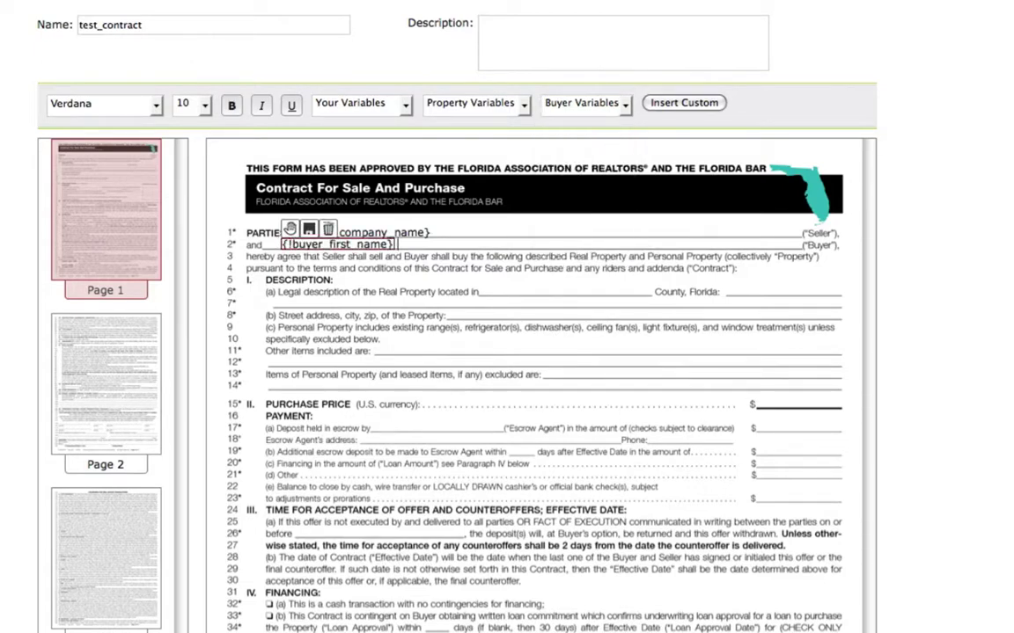
pyautogui.click(625, 107)
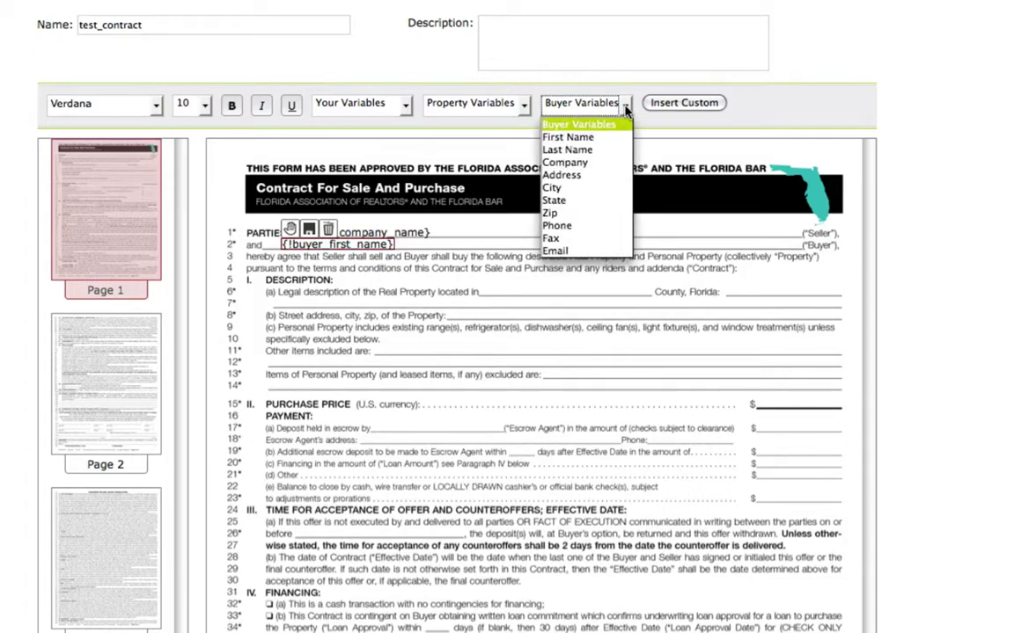
pyautogui.click(600, 150)
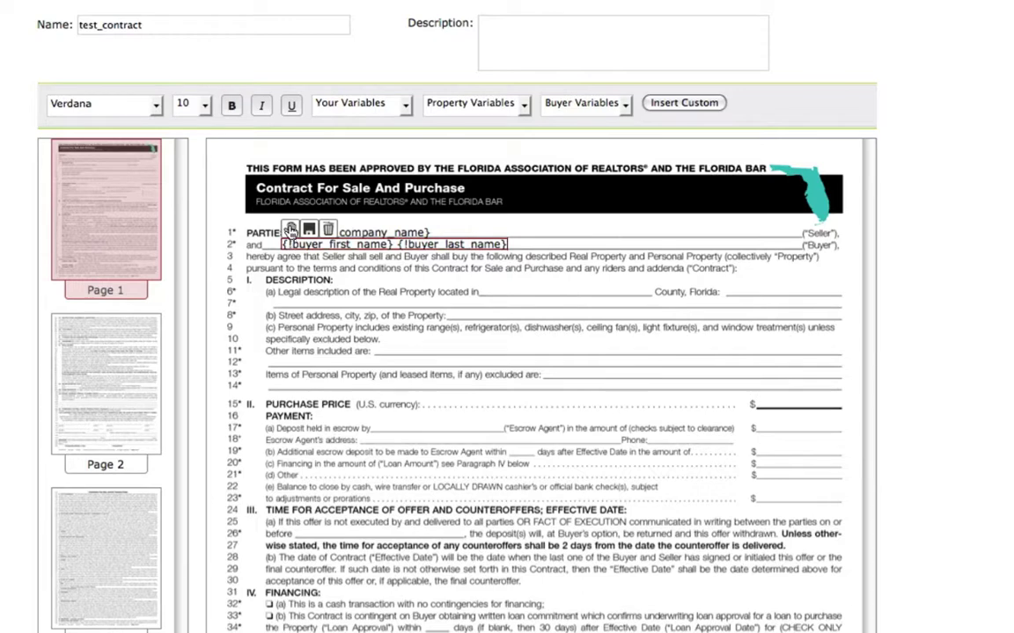
pyautogui.moveTo(290, 231); pyautogui.dragTo(289, 231)
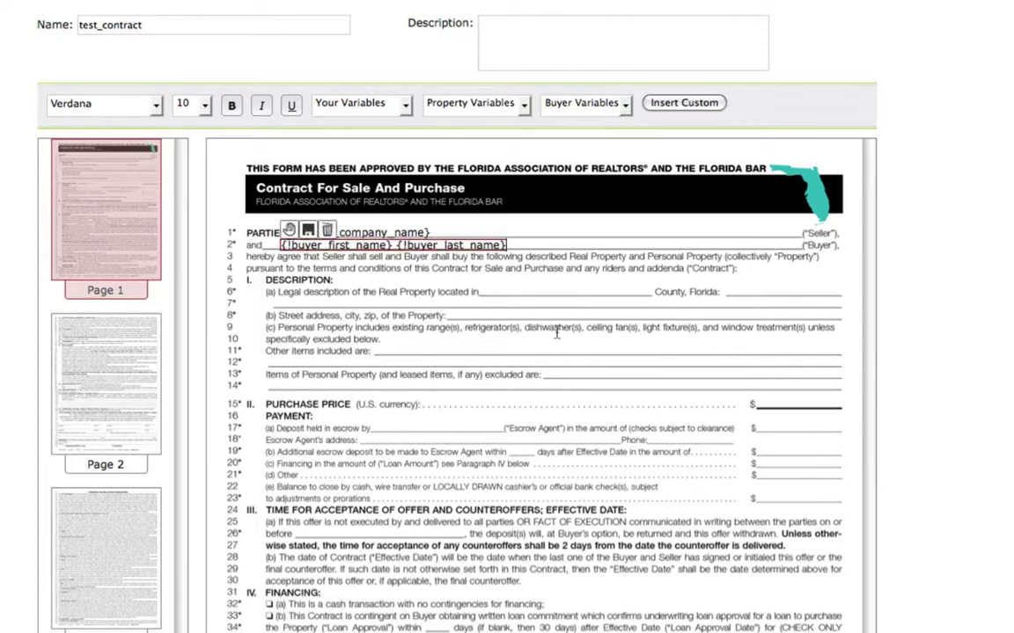
pyautogui.click(516, 293)
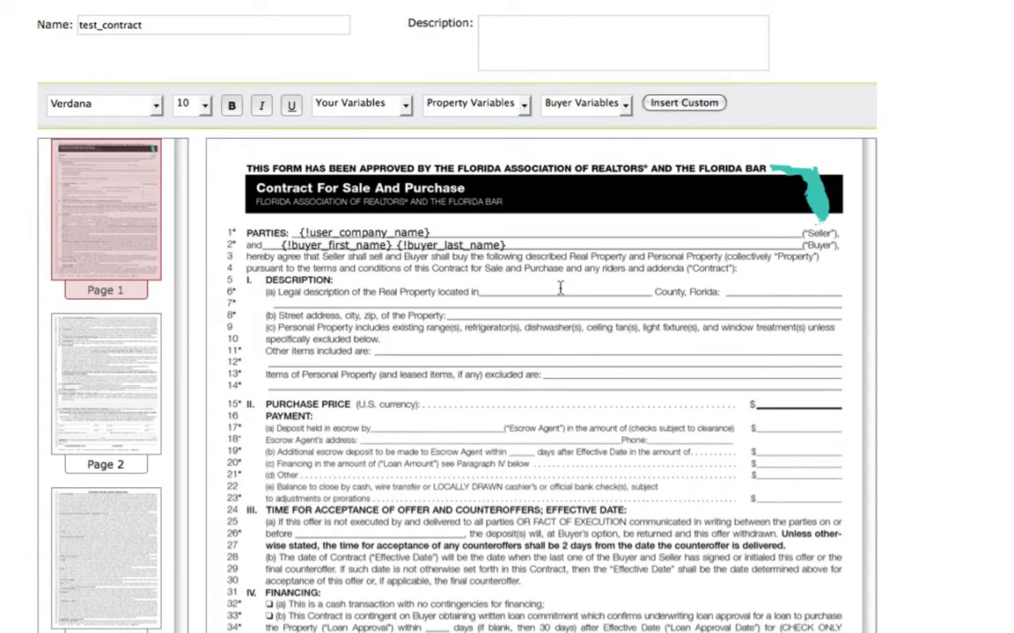
# Insert the property Address and City variables, followed by a comma, on the street address line 8
pyautogui.click(450, 314)
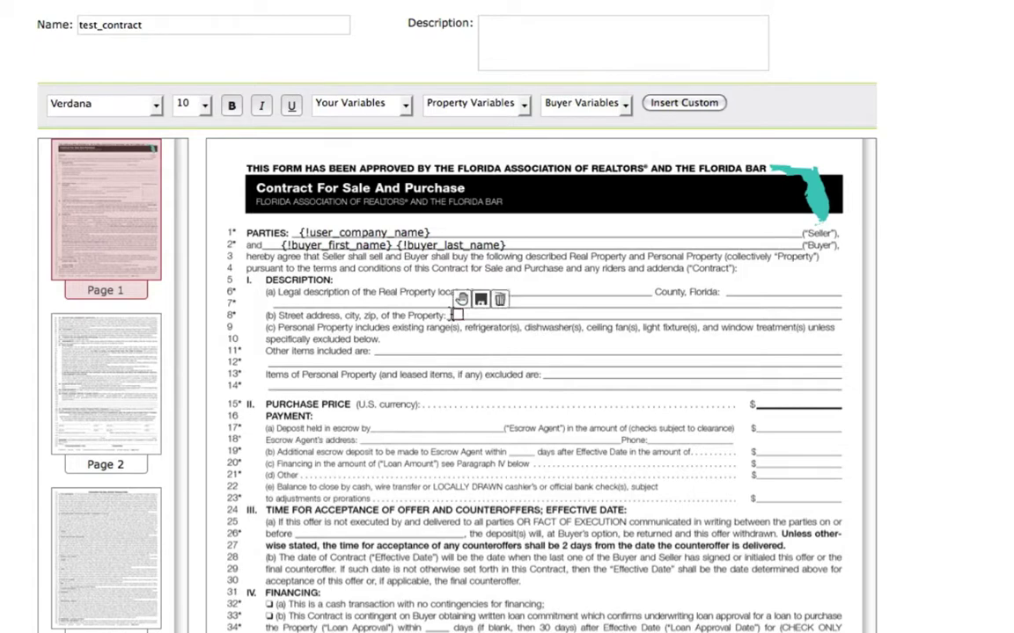
pyautogui.click(525, 107)
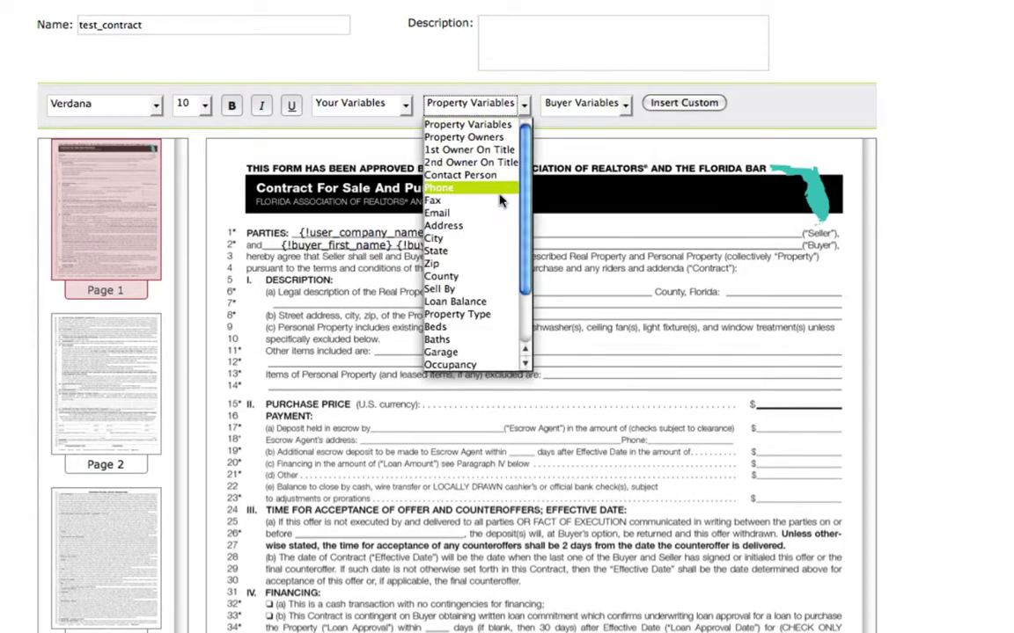
pyautogui.click(445, 214)
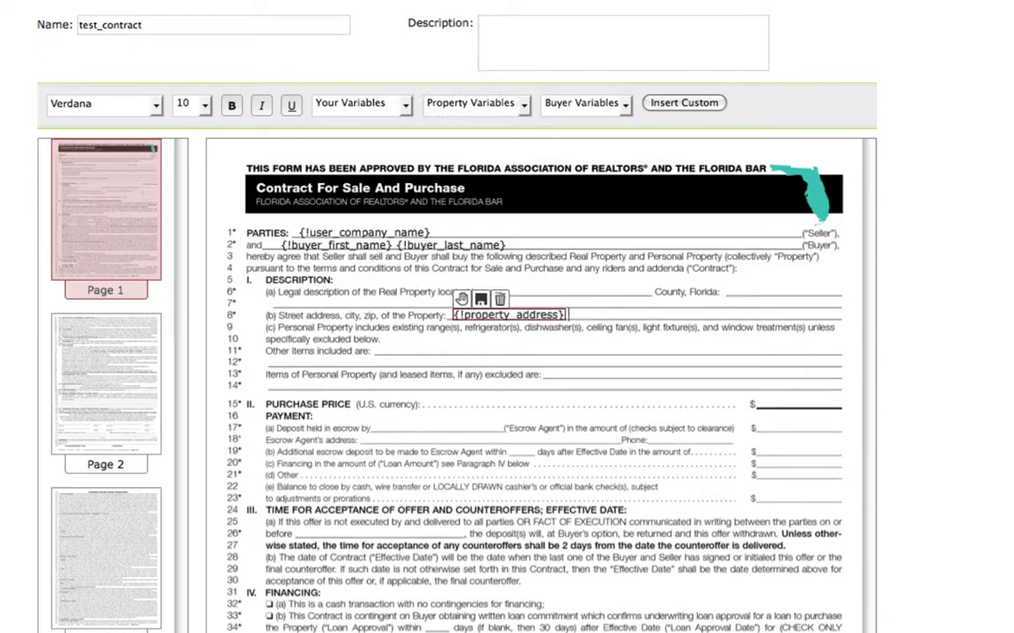
pyautogui.click(524, 105)
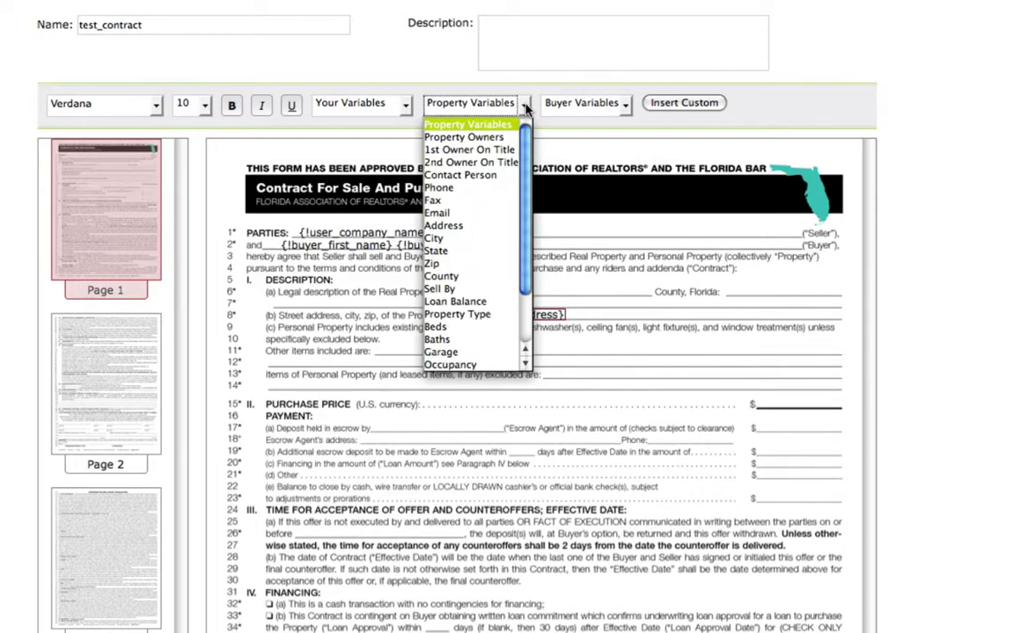
pyautogui.click(473, 238)
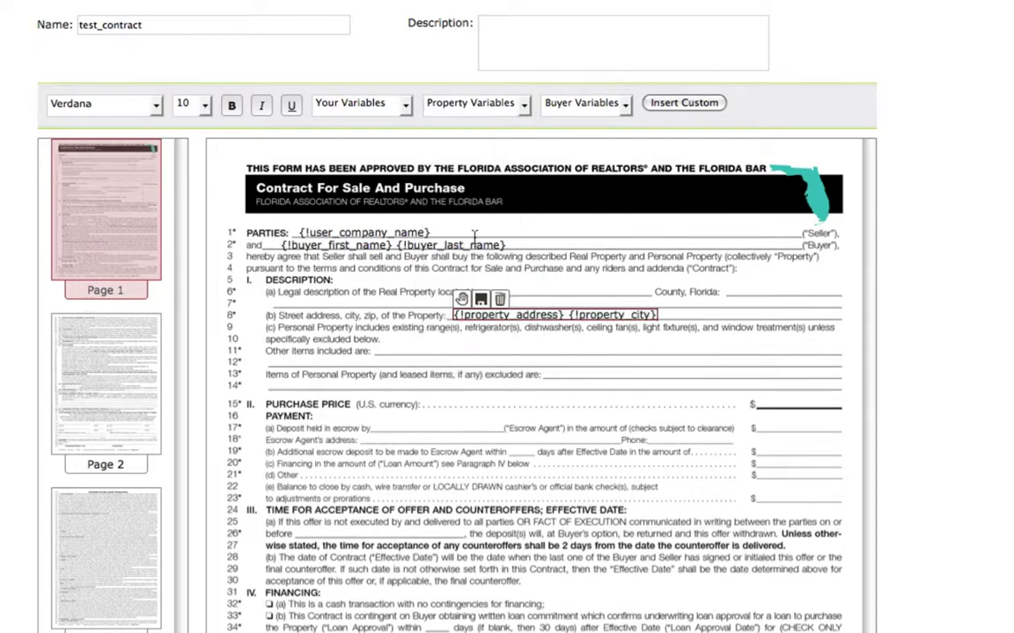
pyautogui.write(',')
# Append the property State and Zip variables to the street address field and align it with line 8
pyautogui.click(476, 103)
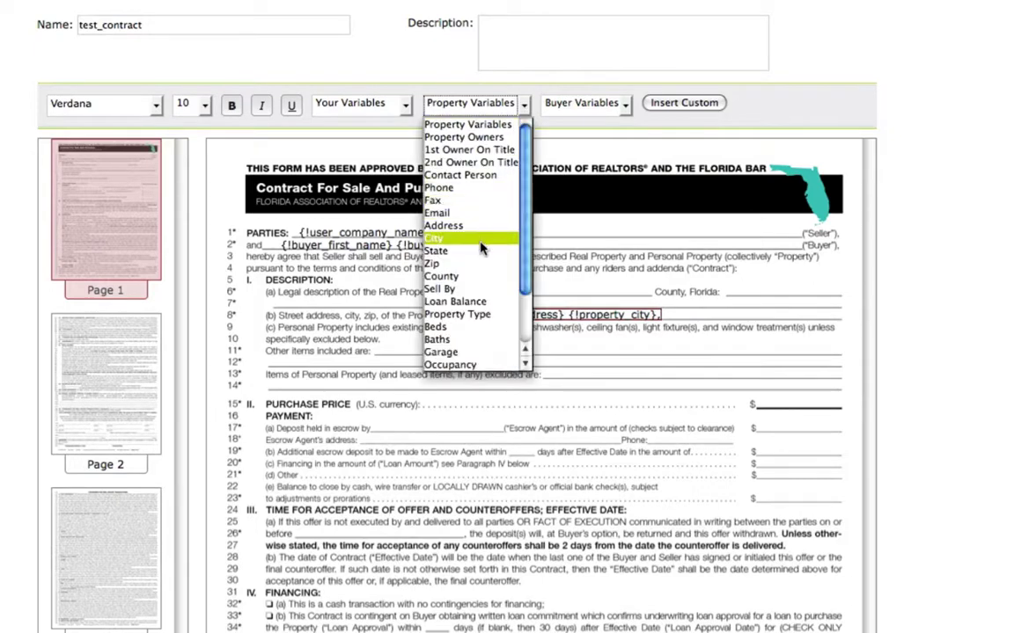
pyautogui.click(476, 253)
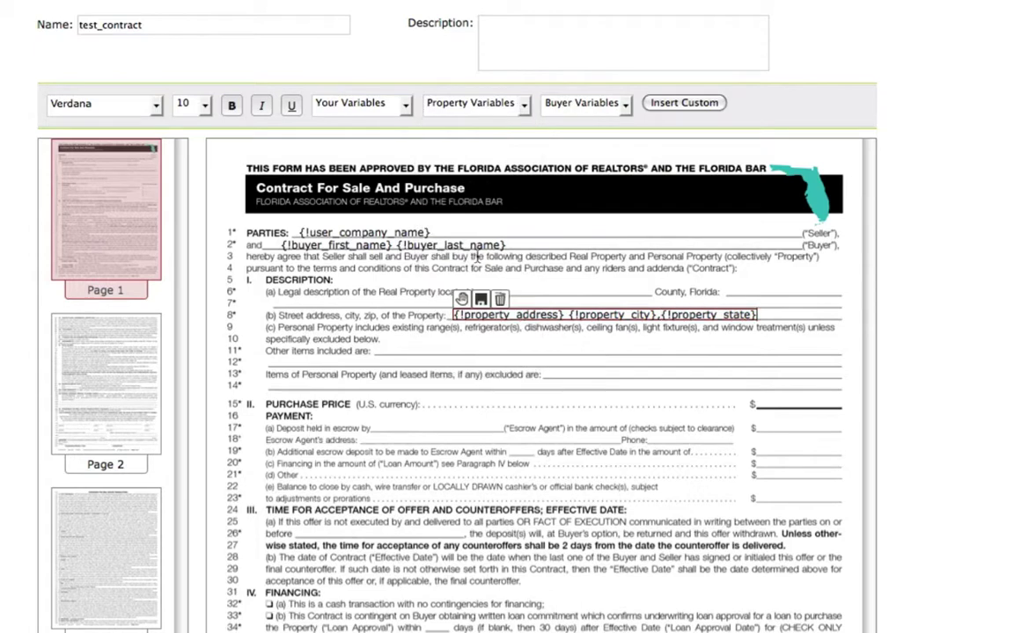
pyautogui.click(475, 104)
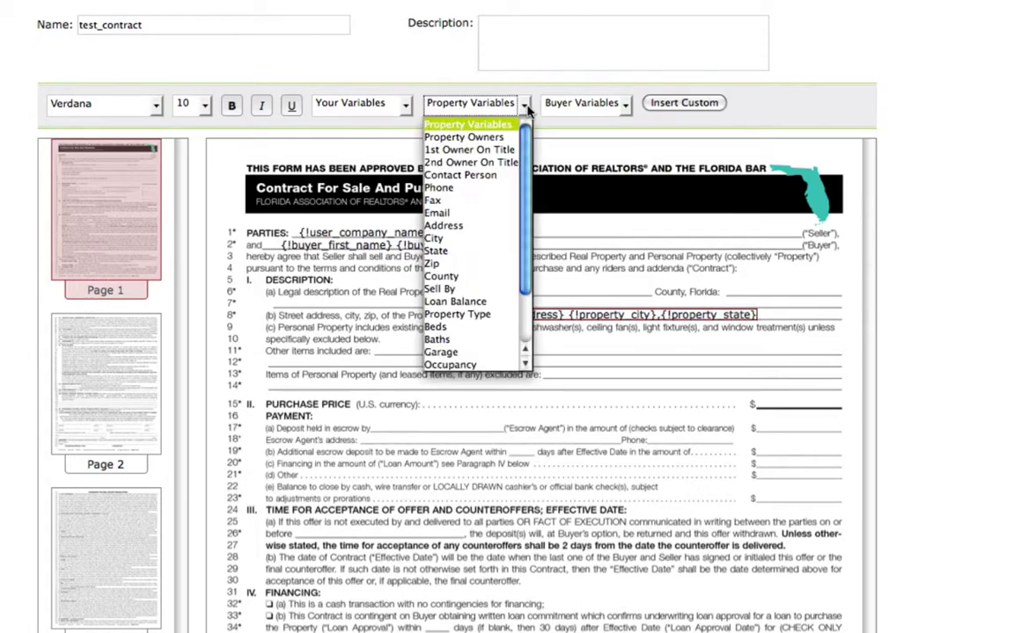
pyautogui.click(472, 267)
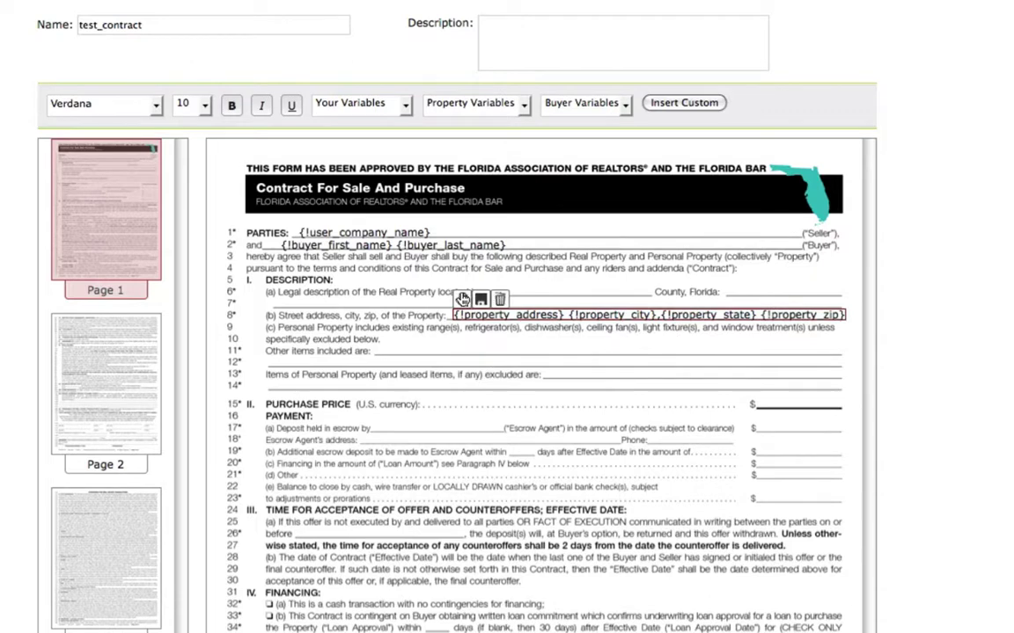
pyautogui.moveTo(461, 302); pyautogui.dragTo(458, 299)
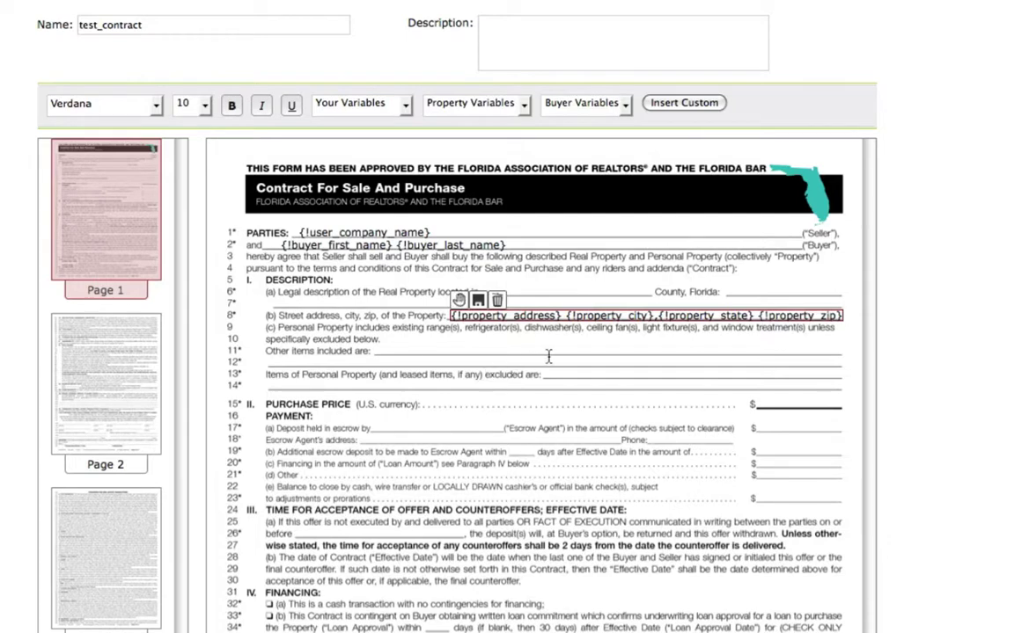
# Look through the user, property and buyer variable lists for one that suits the Purchase Price blank on line 15
pyautogui.click(759, 402)
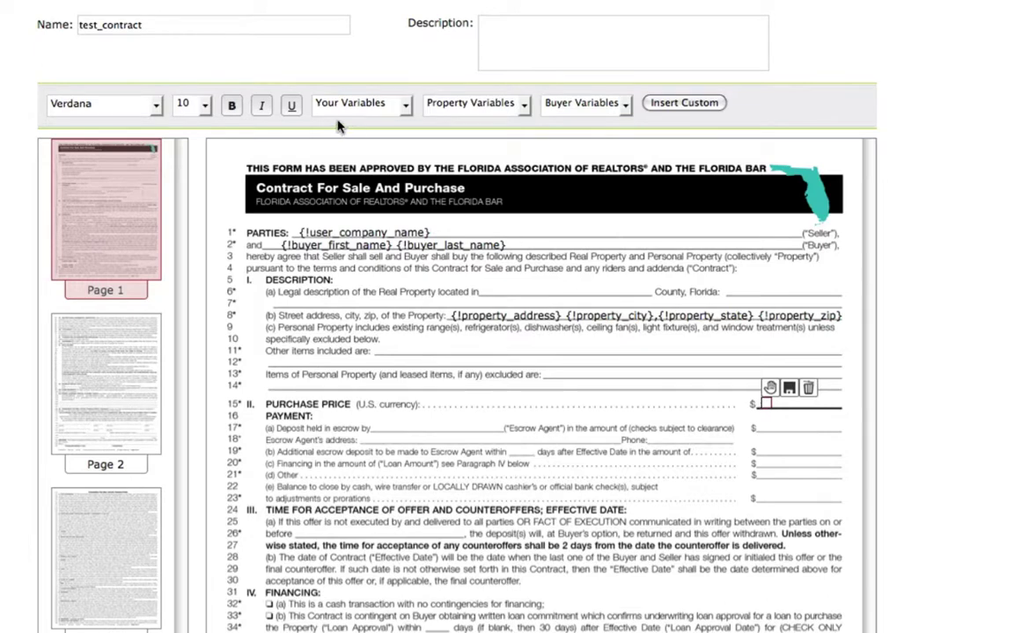
pyautogui.click(406, 106)
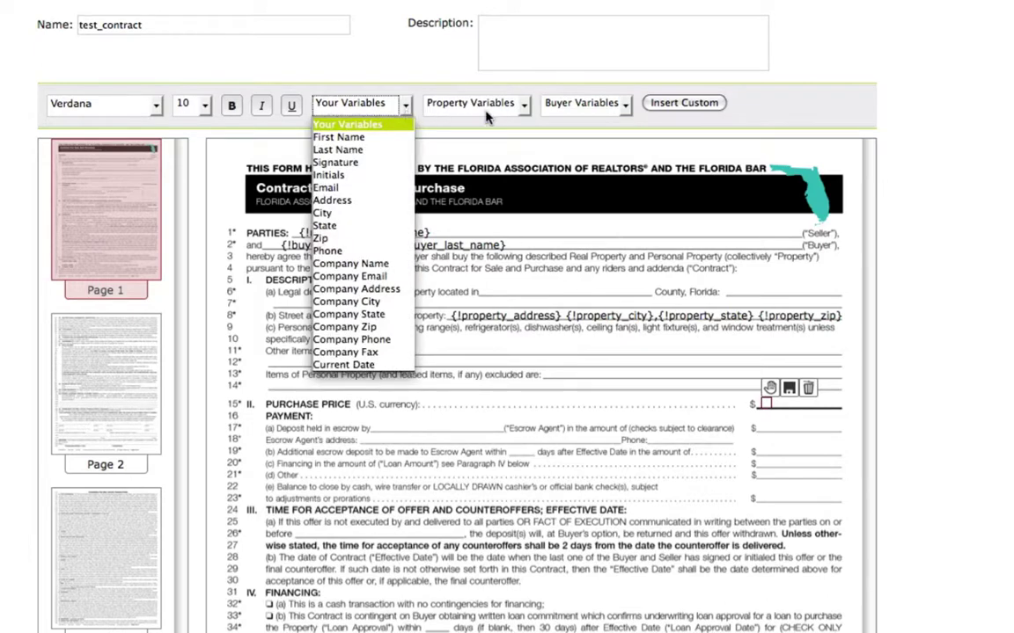
pyautogui.click(522, 112)
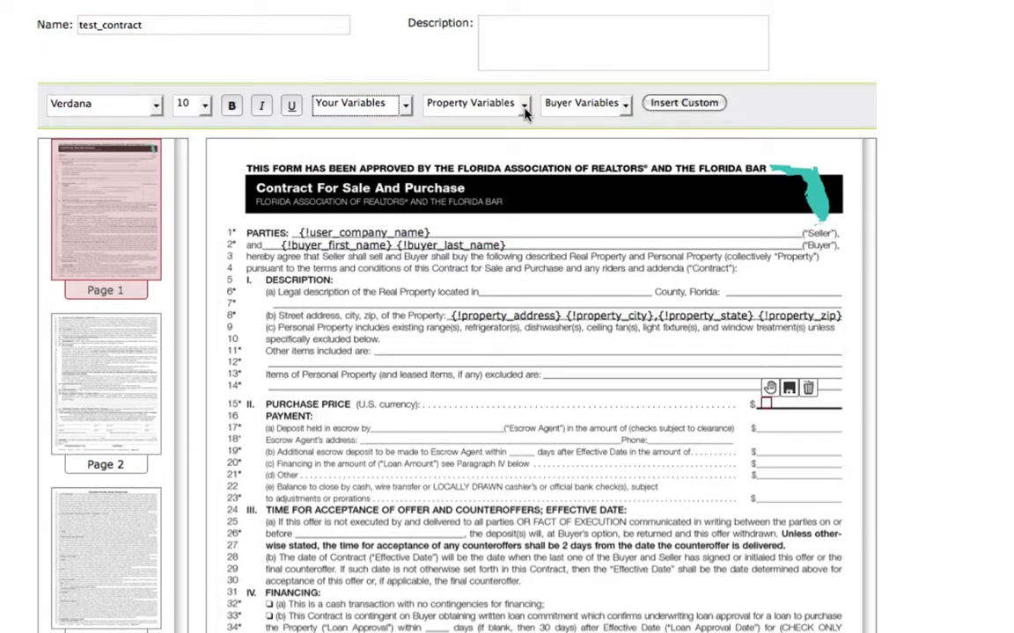
pyautogui.click(523, 110)
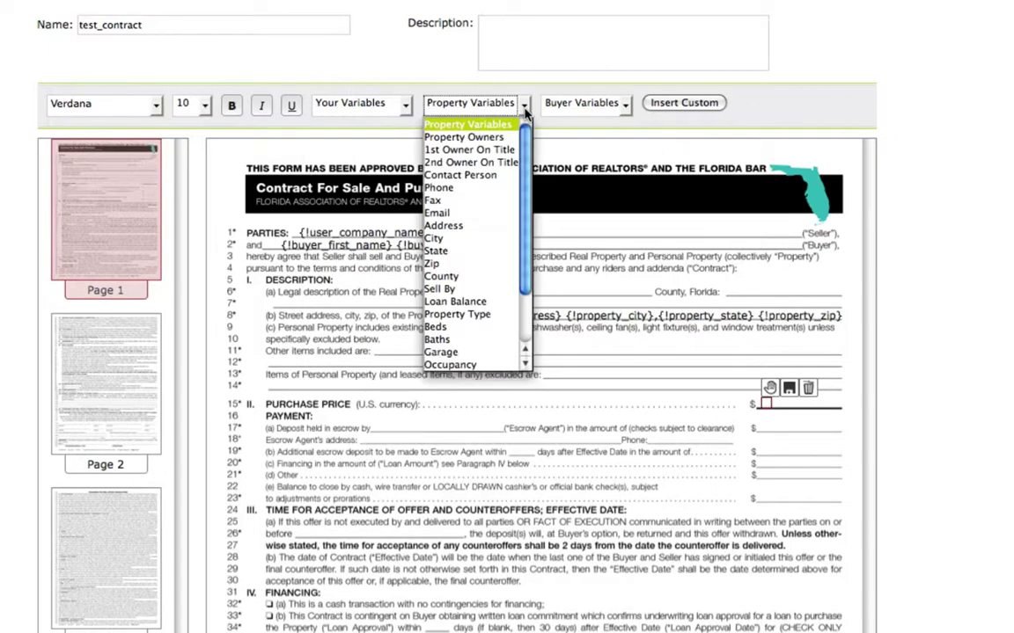
pyautogui.click(625, 111)
pyautogui.click(625, 112)
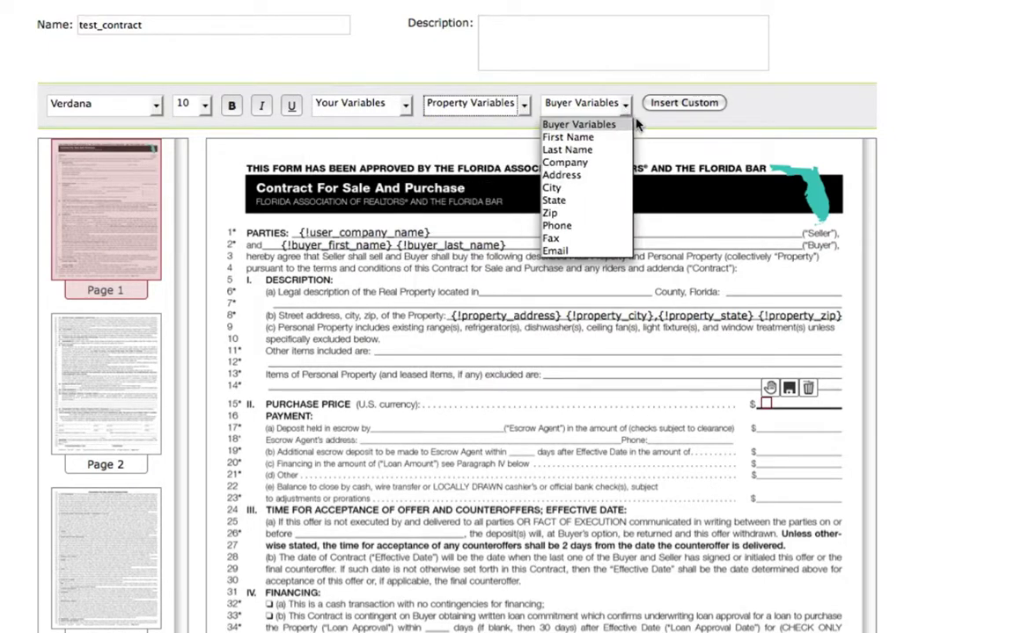
pyautogui.click(664, 129)
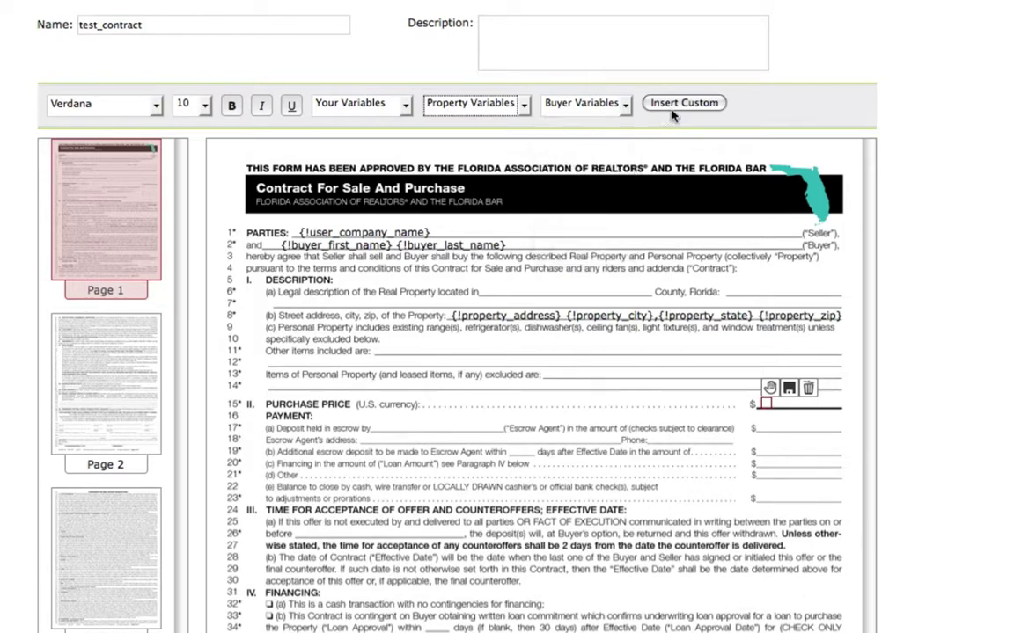
pyautogui.click(666, 105)
pyautogui.click(809, 390)
# Insert a custom variable named purchase_price on the Purchase Price line 15 and align it with the blank
pyautogui.click(771, 402)
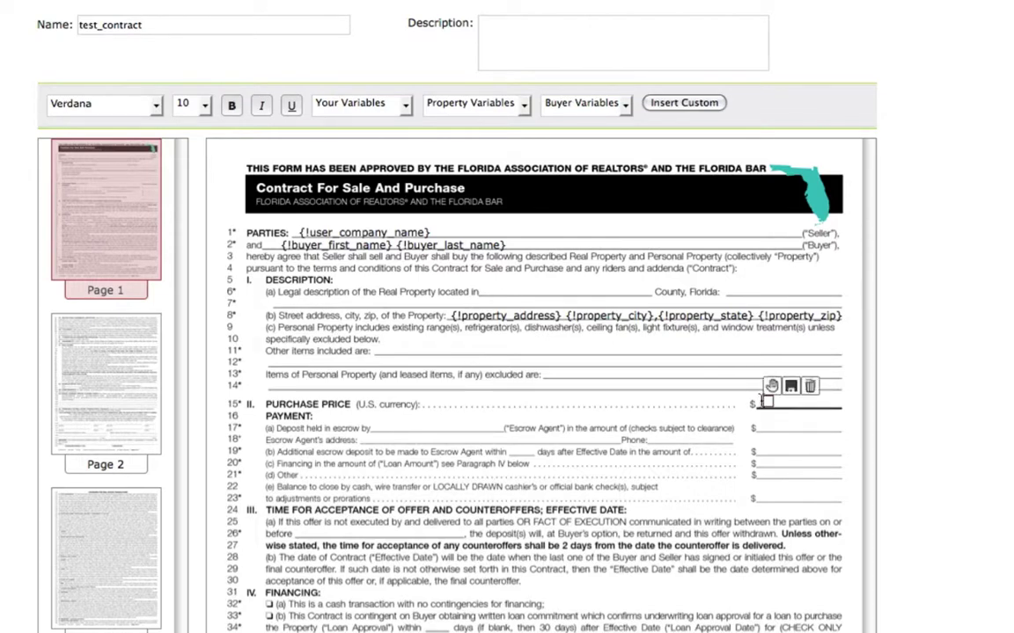
pyautogui.click(686, 105)
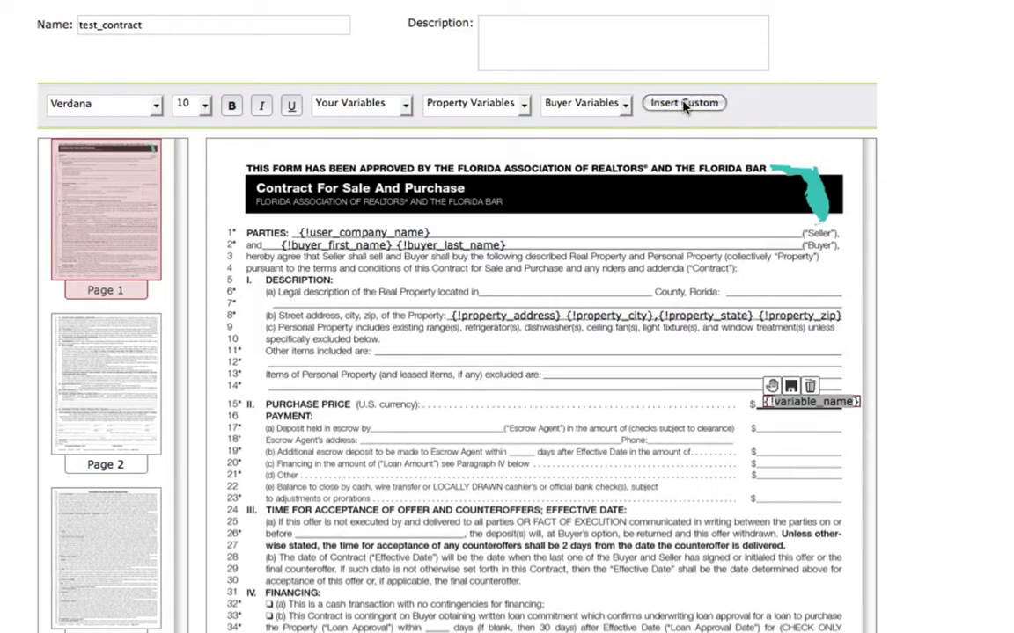
pyautogui.press('BackSpace')
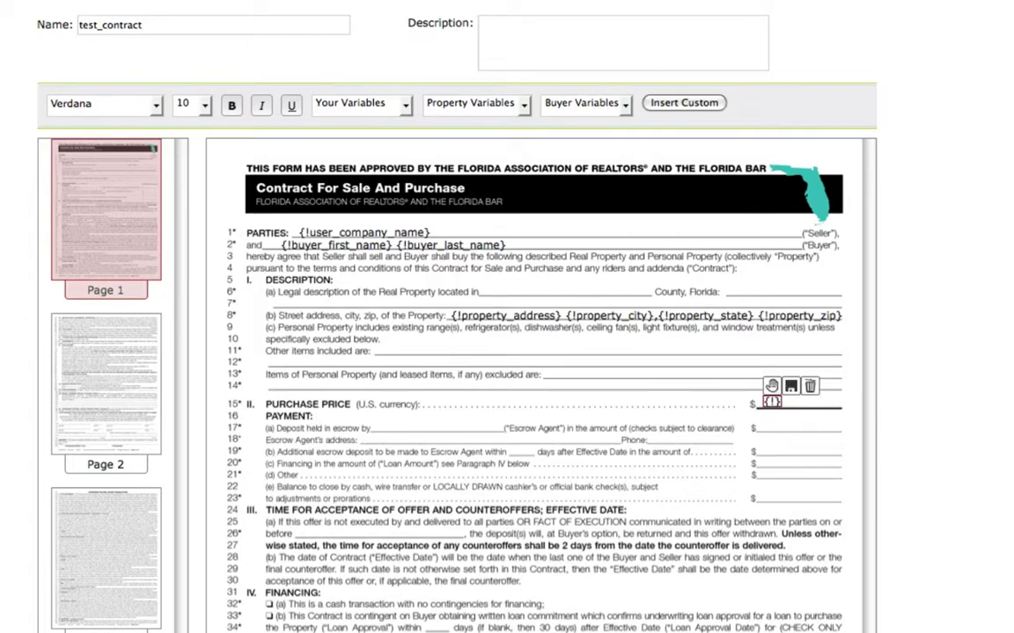
pyautogui.write('purchase_')
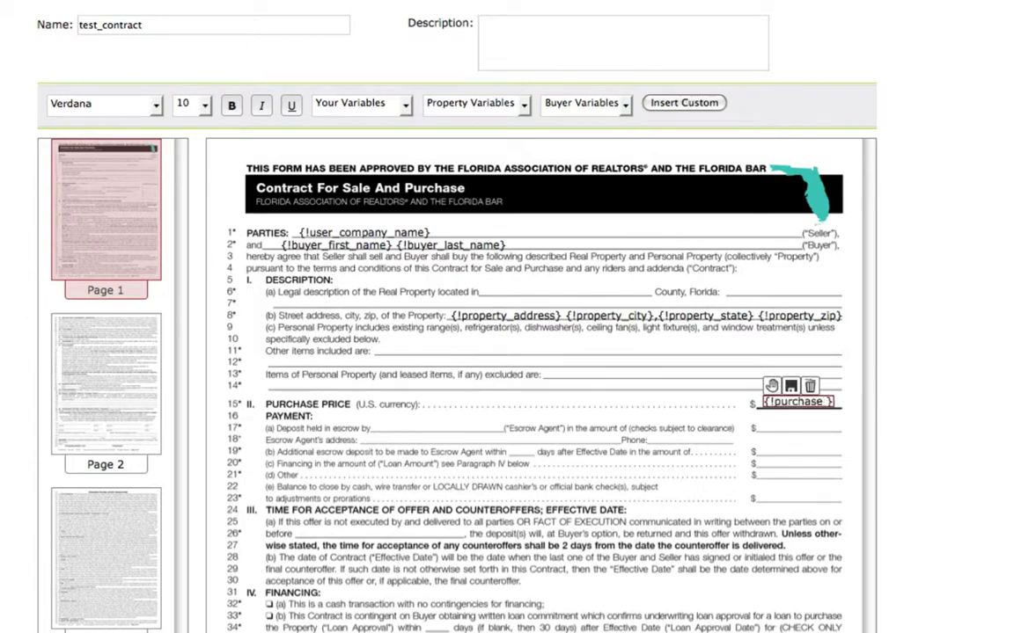
pyautogui.write('price')
pyautogui.moveTo(771, 387); pyautogui.dragTo(762, 390)
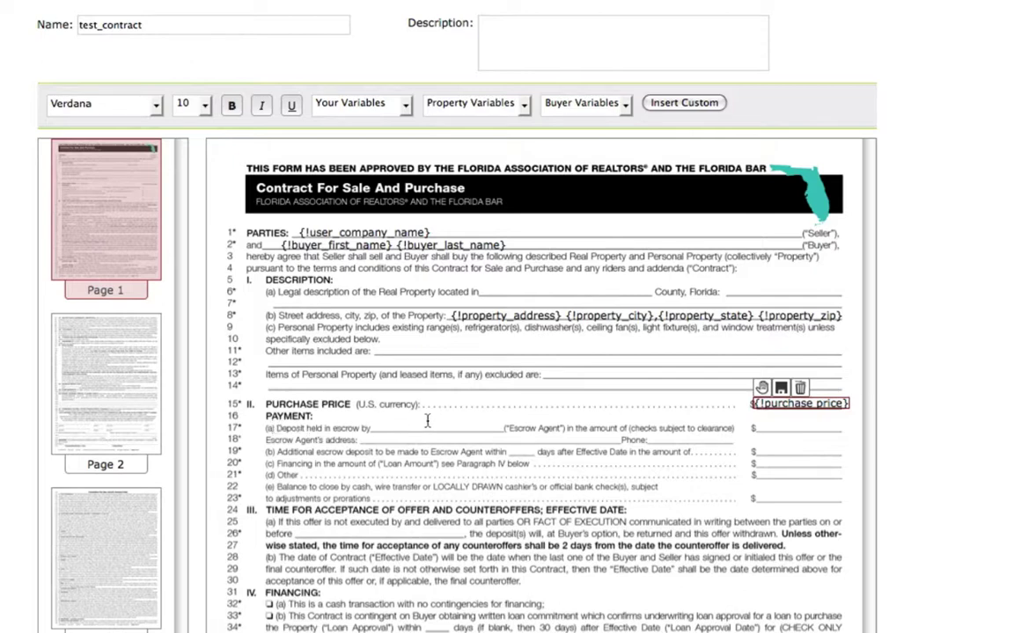
# Enter the fixed text "Compass Land and Title" in the deposit held in escrow blank on line 17 and align it
pyautogui.click(375, 425)
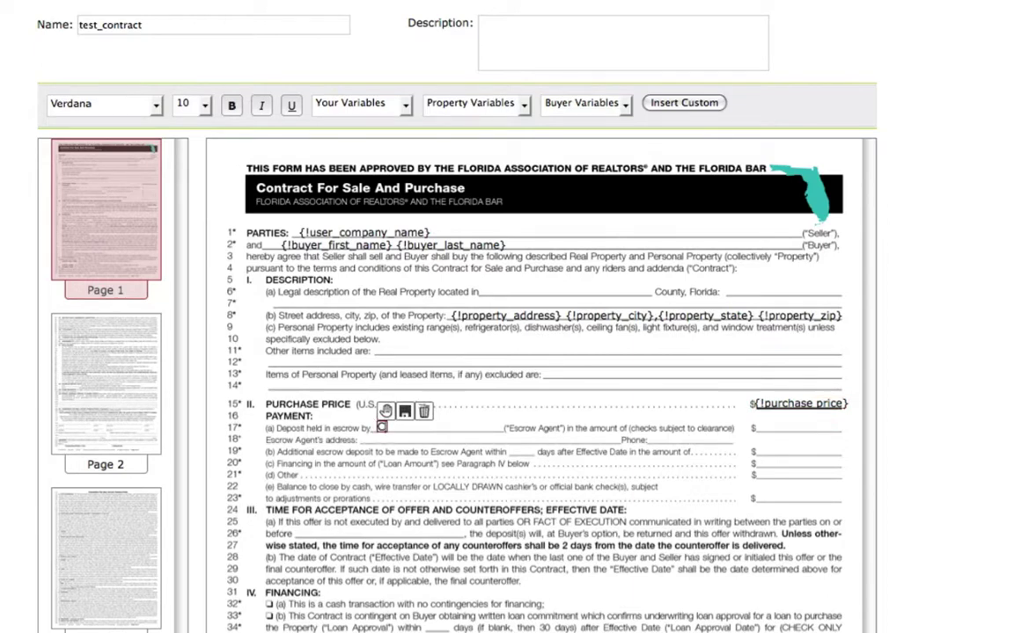
pyautogui.write('Compass Land')
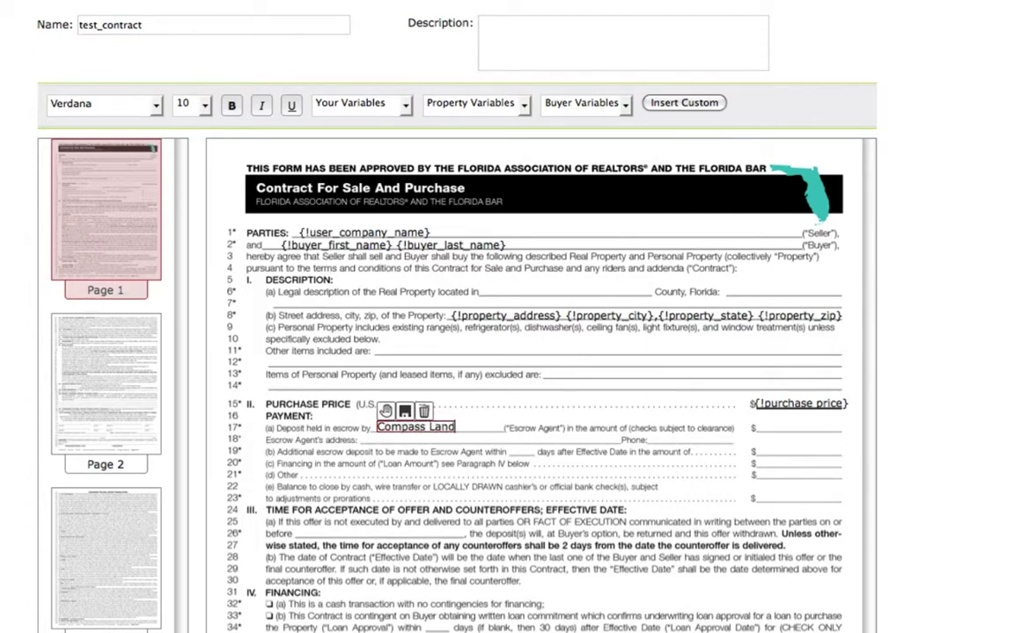
pyautogui.write(' and Title')
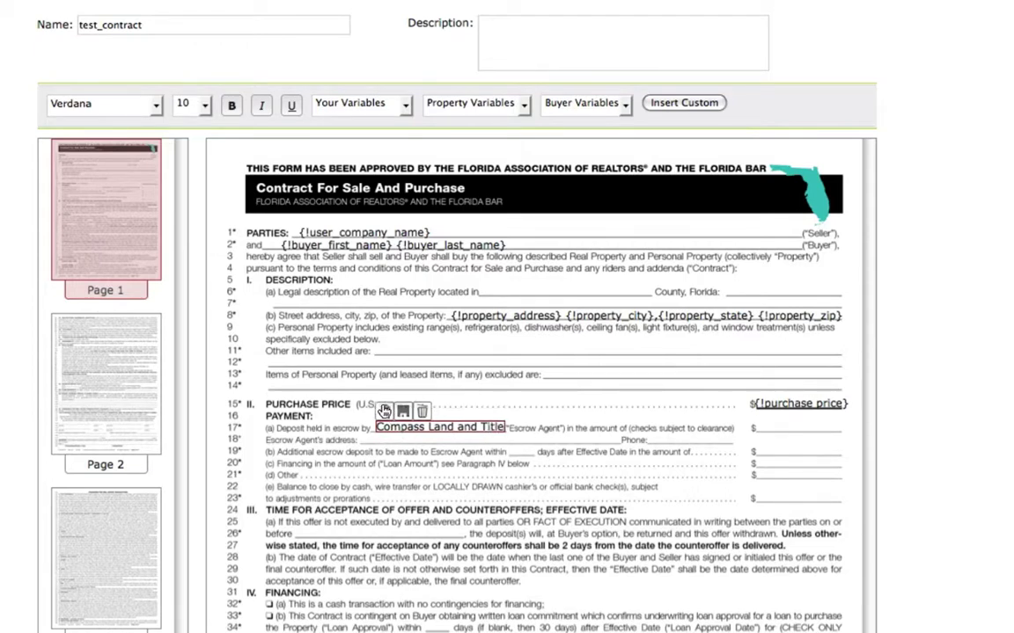
pyautogui.moveTo(385, 411); pyautogui.dragTo(381, 411)
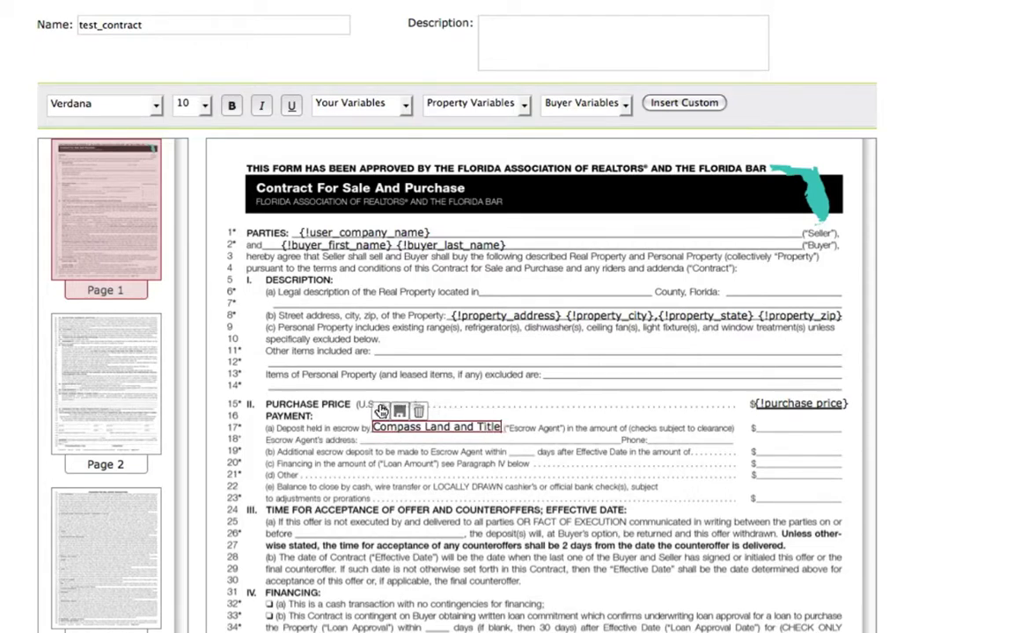
pyautogui.click(463, 398)
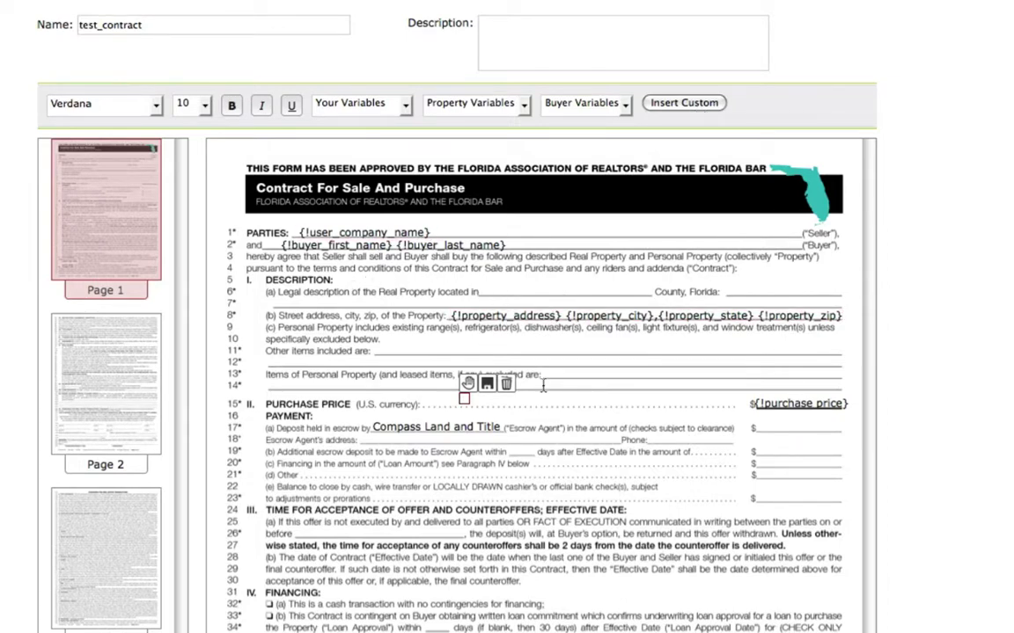
# Insert a custom variable named deposit in the additional escrow deposit amount on line 19 and align it with the blank
pyautogui.click(767, 442)
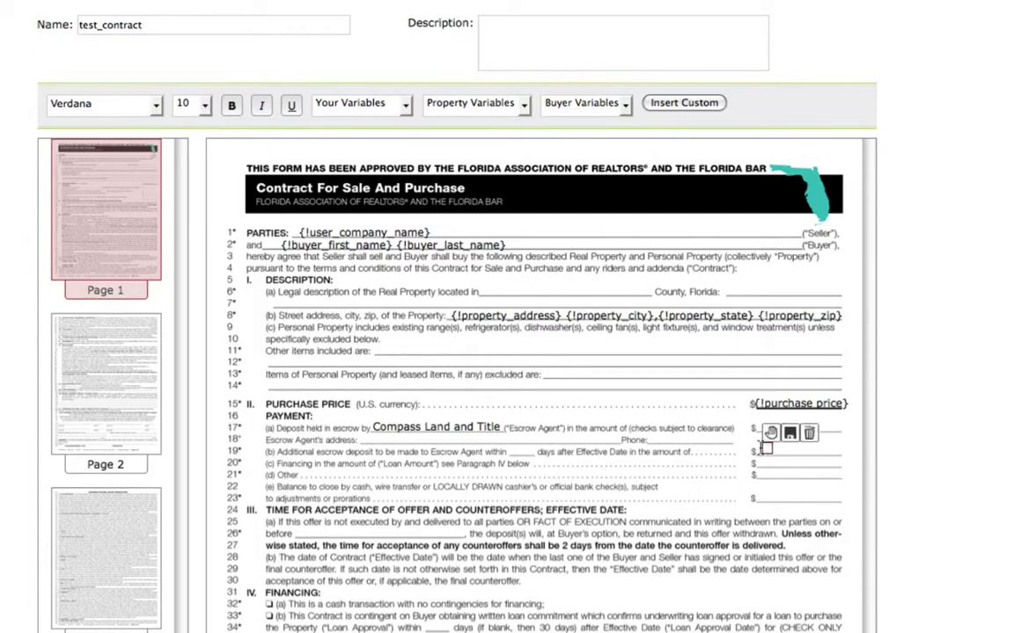
pyautogui.click(671, 105)
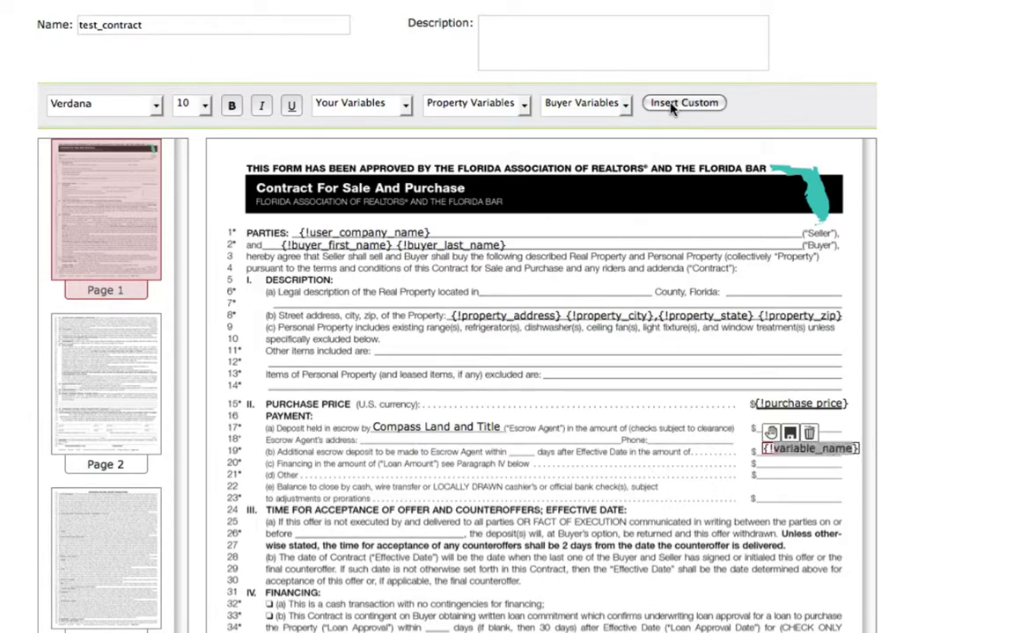
pyautogui.write('depos')
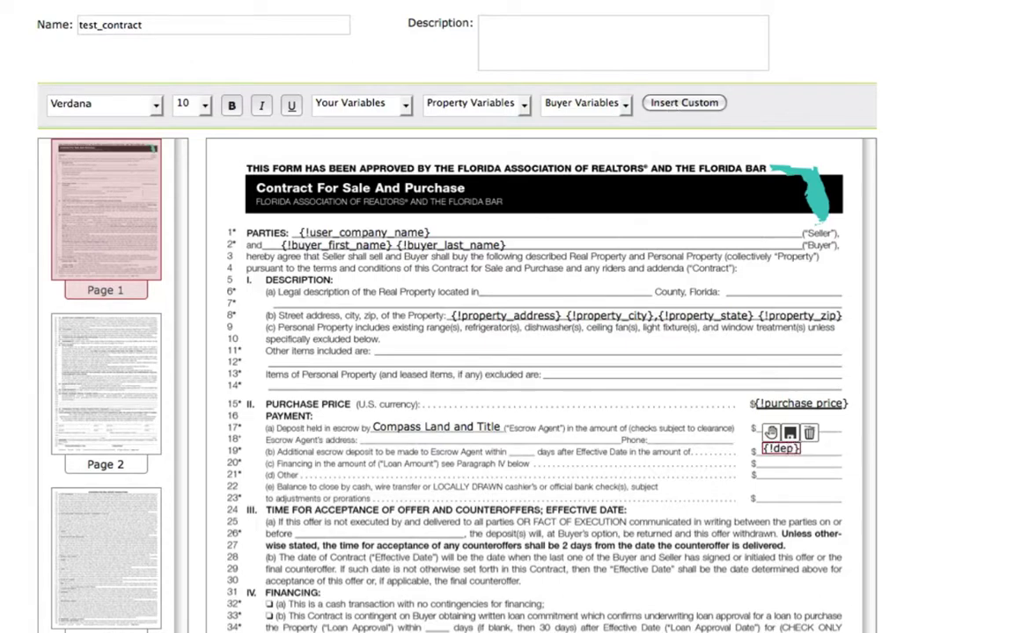
pyautogui.write('it')
pyautogui.moveTo(773, 432); pyautogui.dragTo(767, 435)
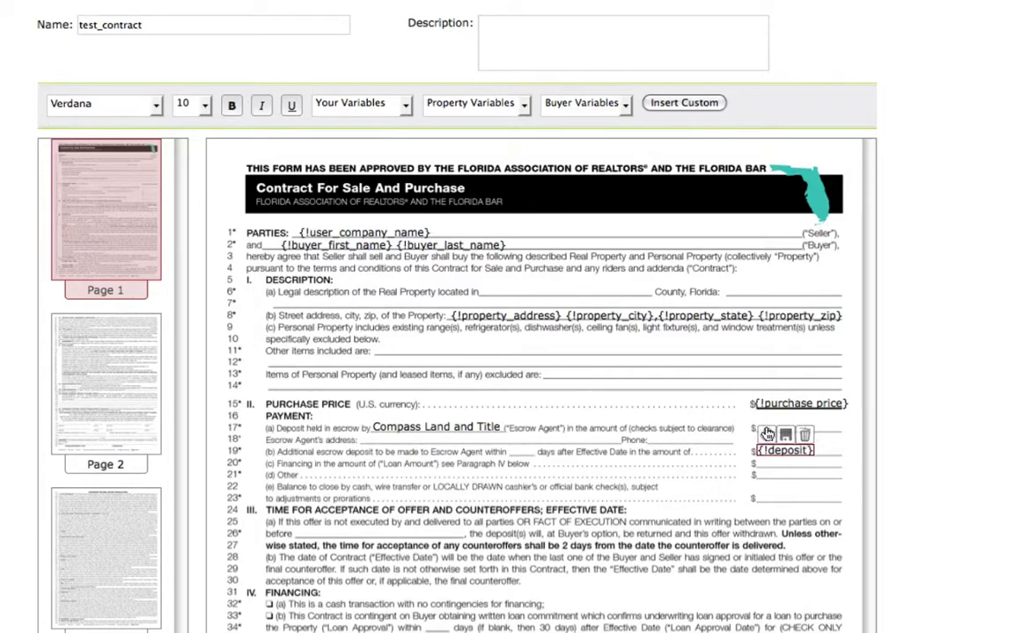
# Insert a custom variable named balance in the balance to close amount on line 23 and align it with the blank
pyautogui.click(770, 498)
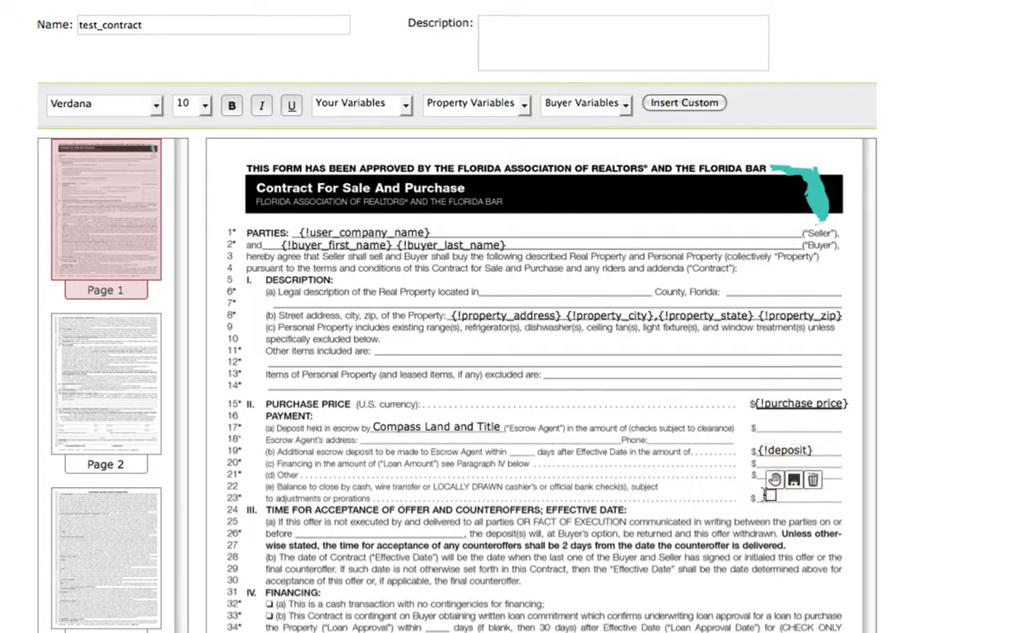
pyautogui.click(690, 104)
pyautogui.write('balance')
pyautogui.moveTo(774, 479); pyautogui.dragTo(768, 483)
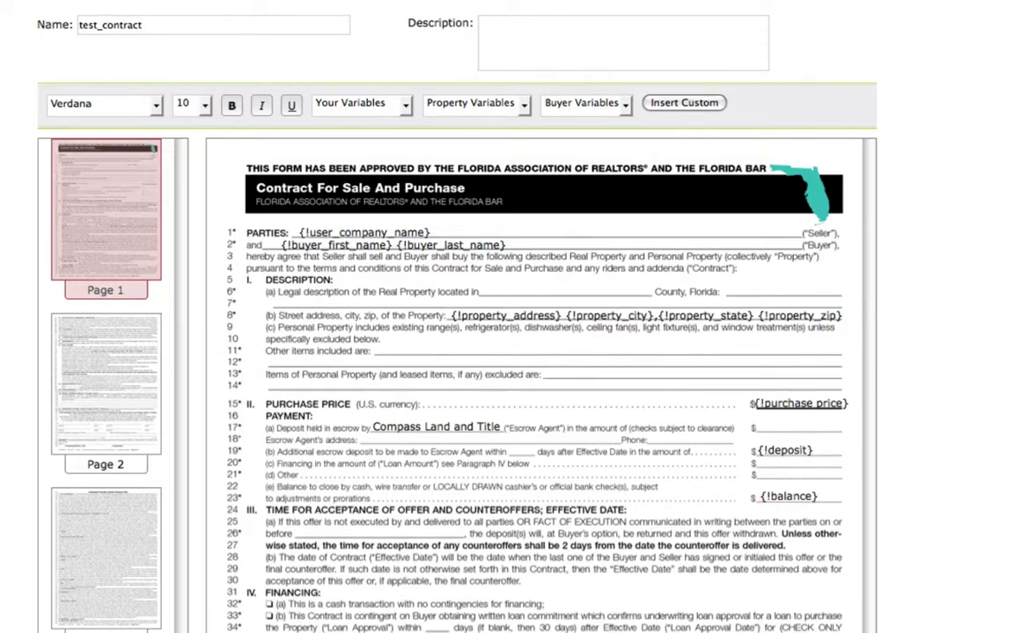
# Mark the Financing checkbox (a) for a cash transaction on line 32 with an X
pyautogui.scroll(-4, 309, 437)
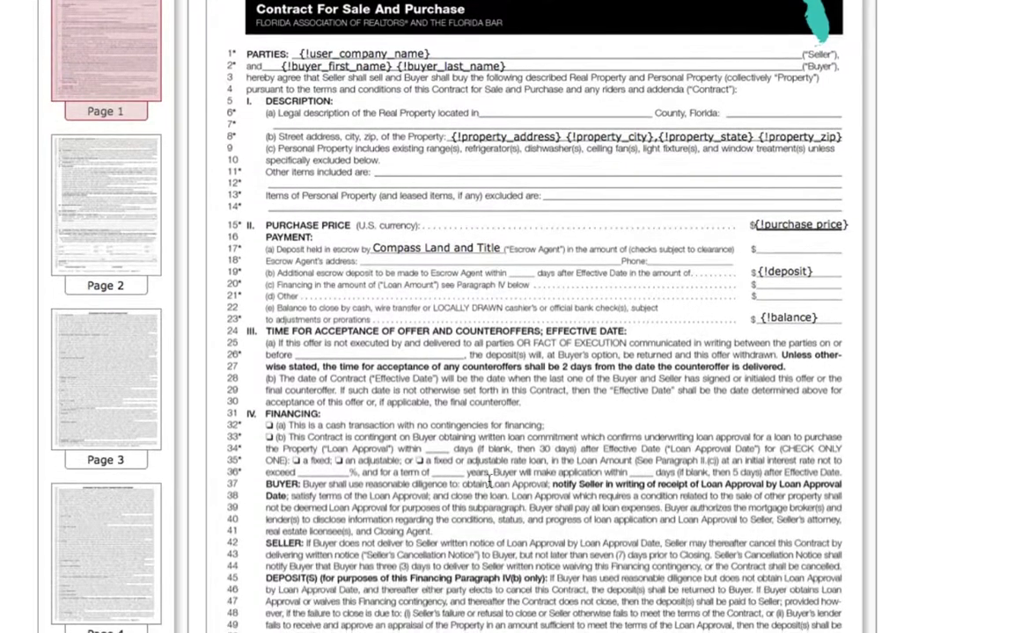
pyautogui.click(270, 425)
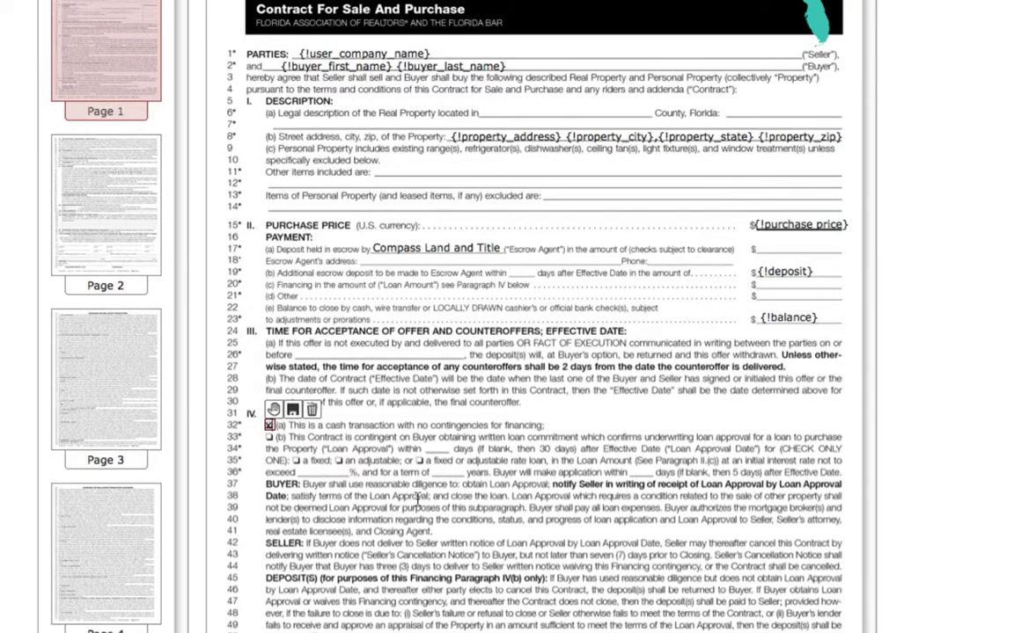
# Insert a custom closing date variable in the Closing Date blank on line 58
pyautogui.scroll(-5, 528, 317)
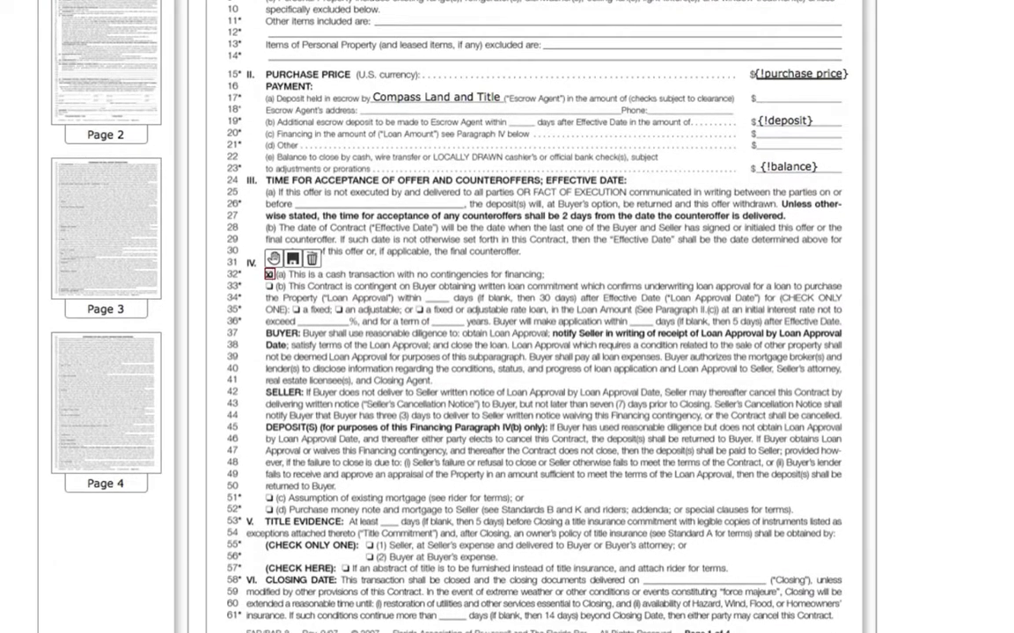
pyautogui.scroll(-1, 322, 249)
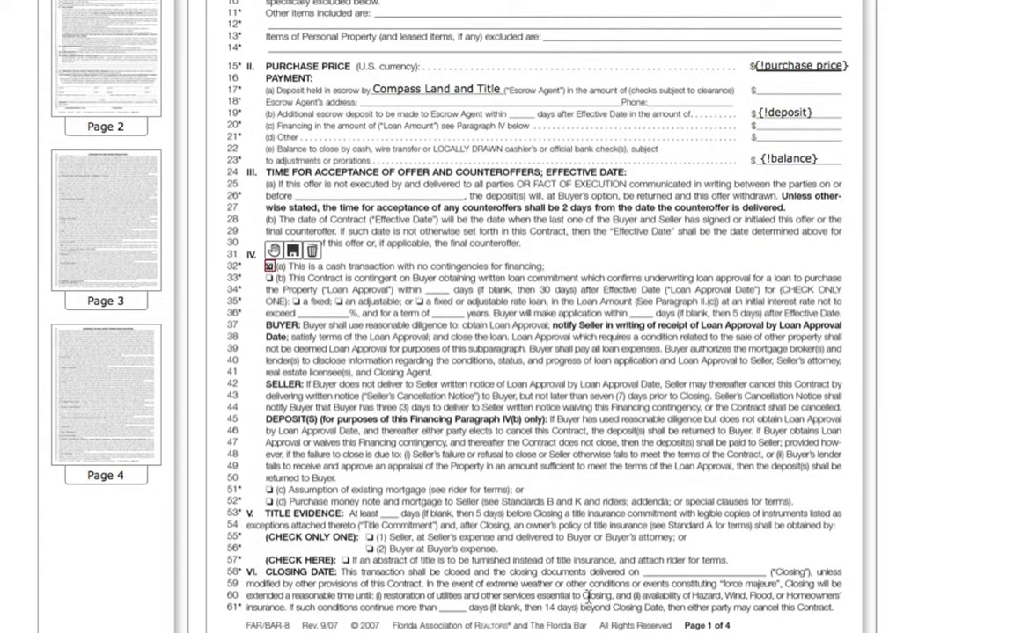
pyautogui.click(647, 570)
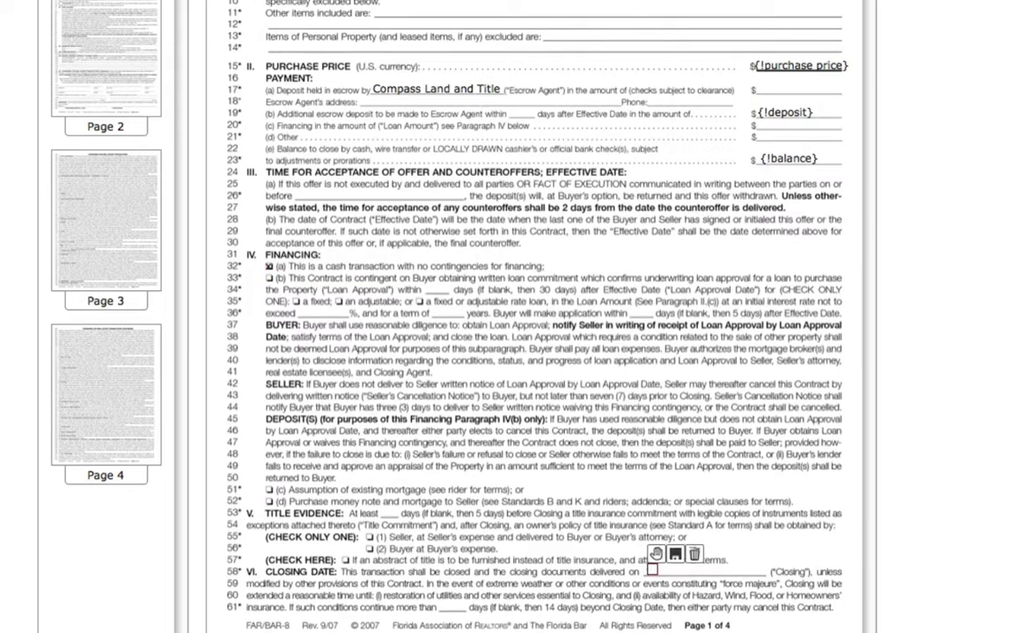
pyautogui.scroll(4, 651, 571)
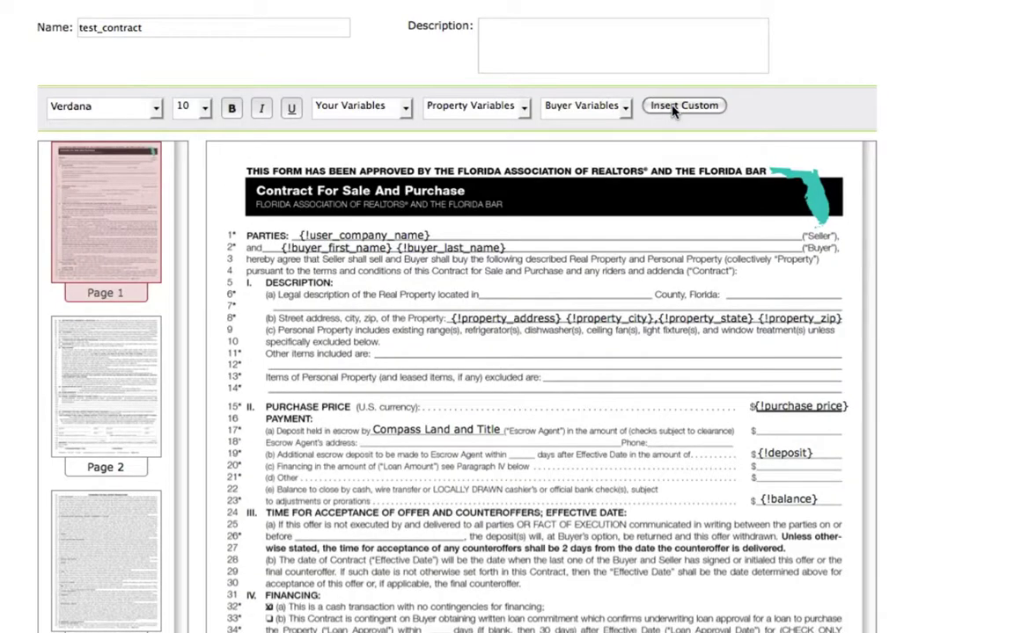
pyautogui.scroll(-4, 541, 352)
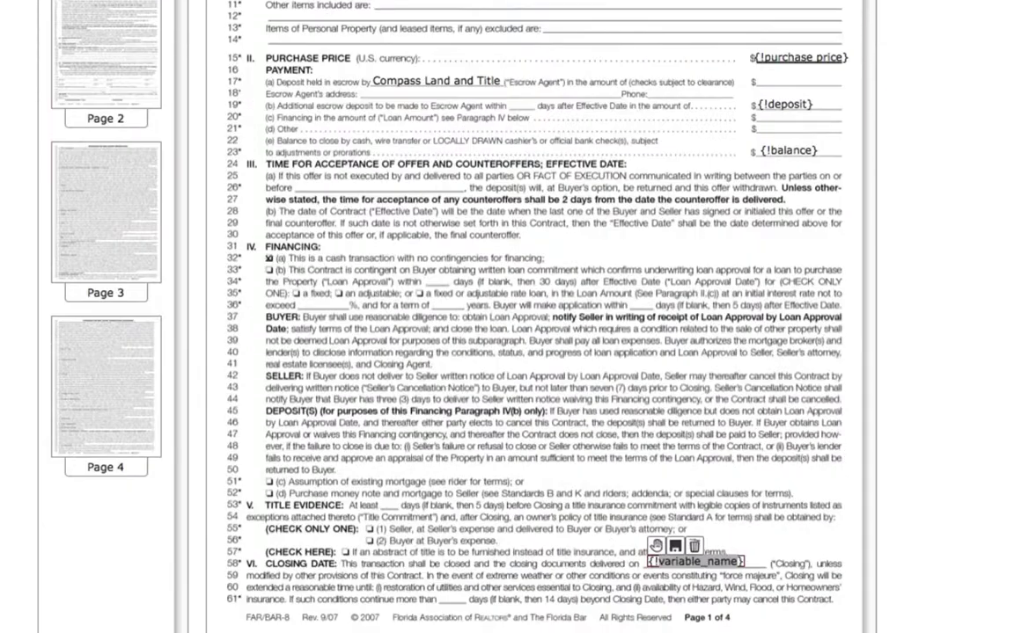
pyautogui.write('!closing d')
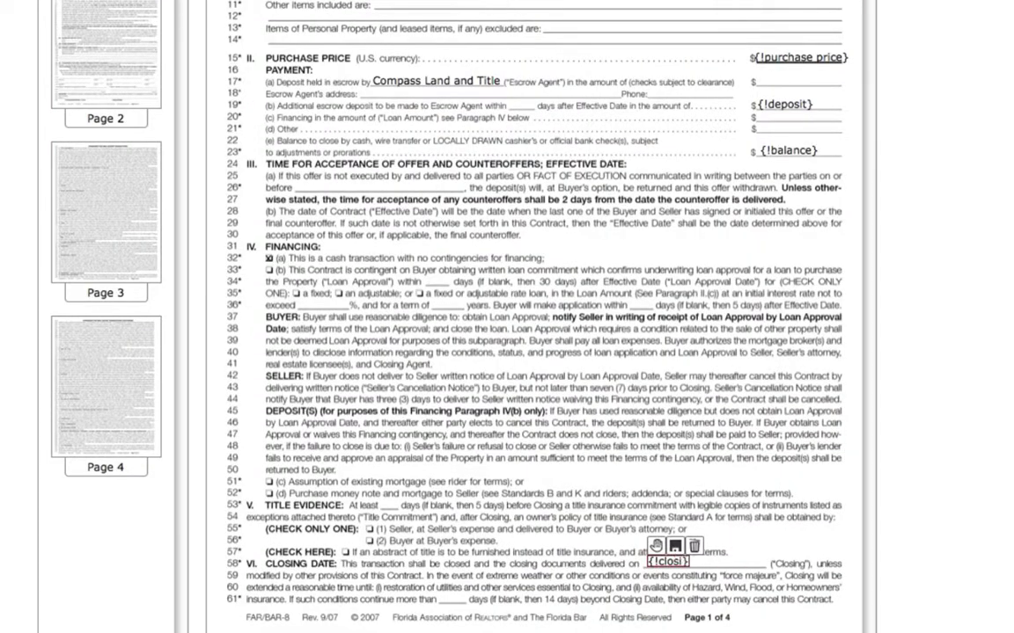
pyautogui.write('ate')
# Insert your Signature variable on the first Seller signature line, line 115 on page 2
pyautogui.scroll(-1, 541, 317)
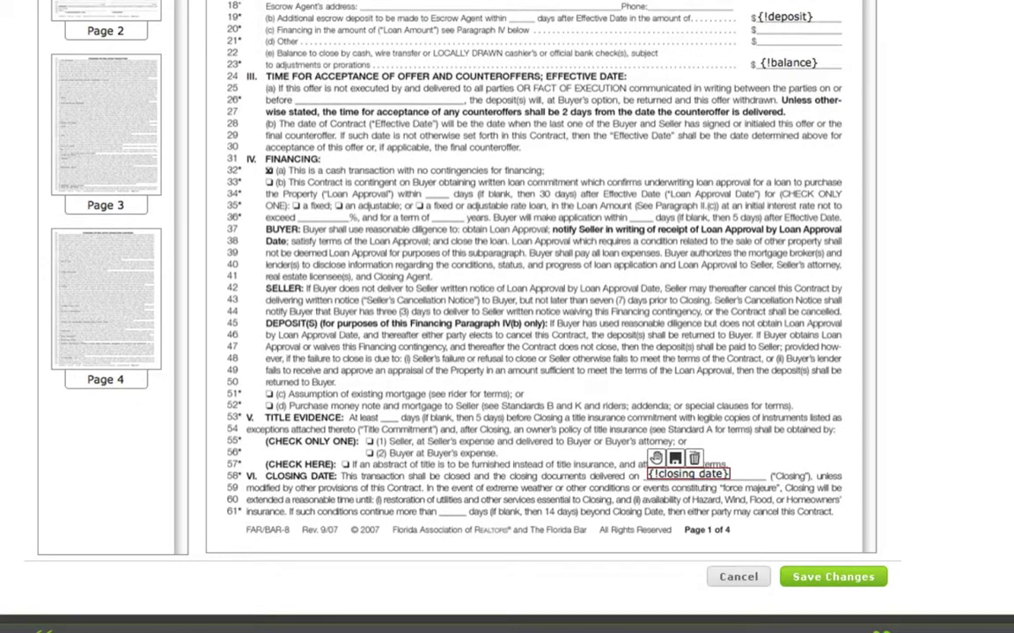
pyautogui.scroll(-8, 541, 264)
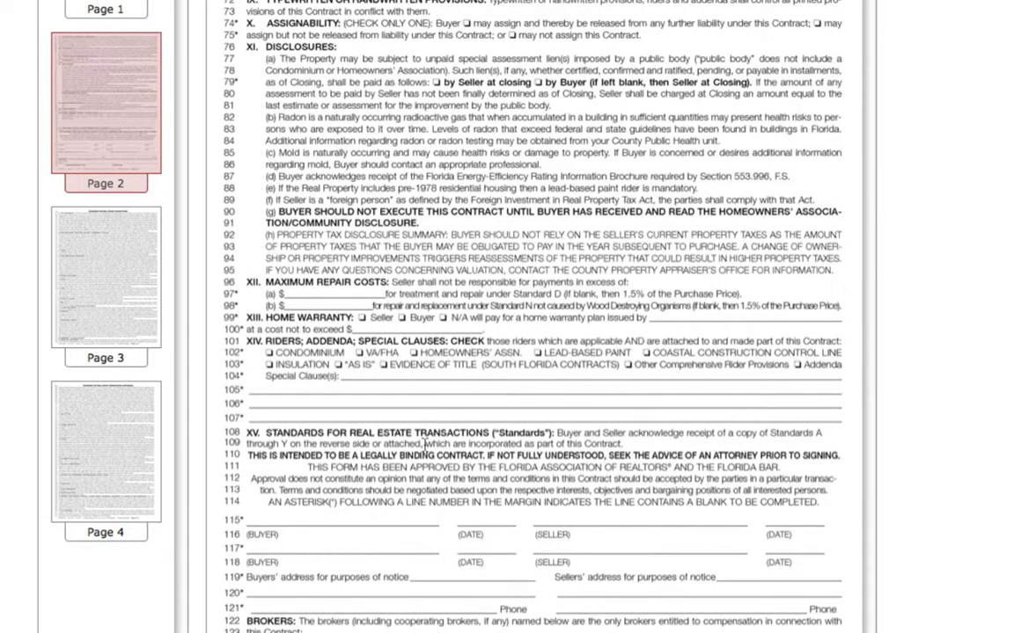
pyautogui.click(540, 520)
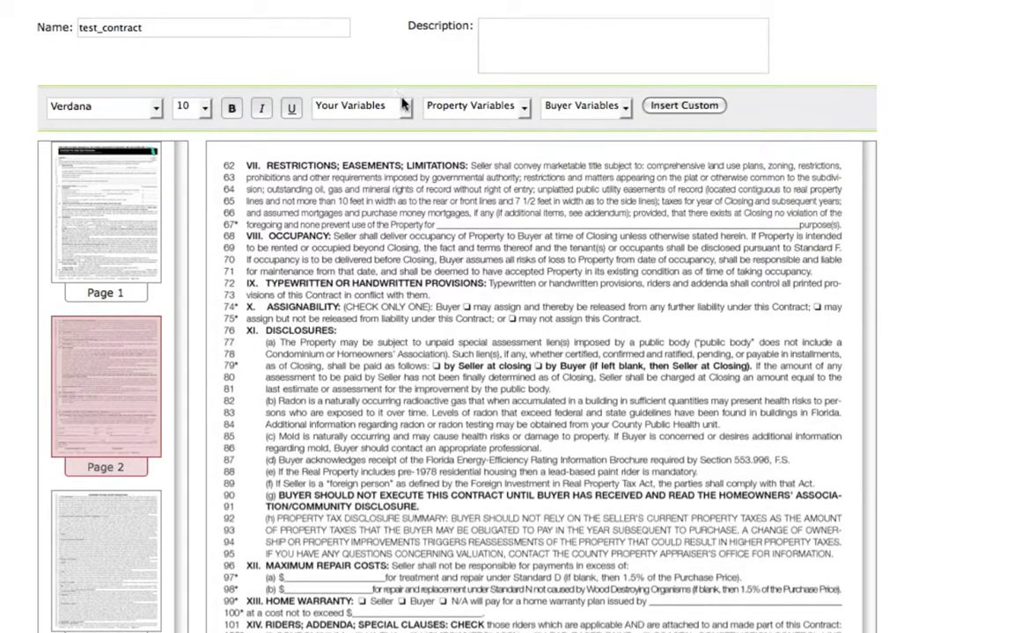
pyautogui.click(405, 106)
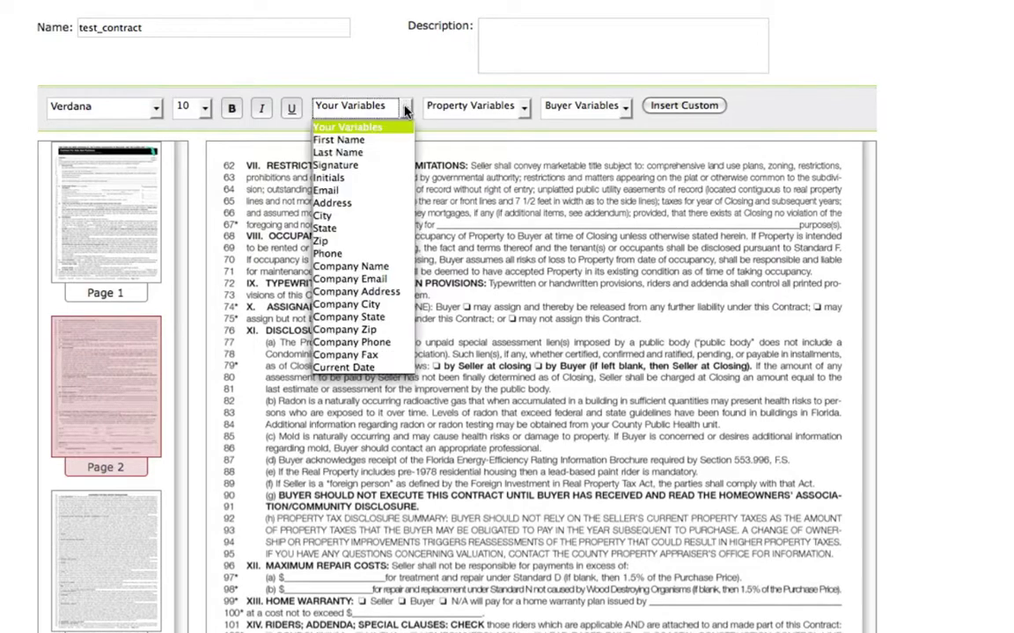
pyautogui.click(371, 167)
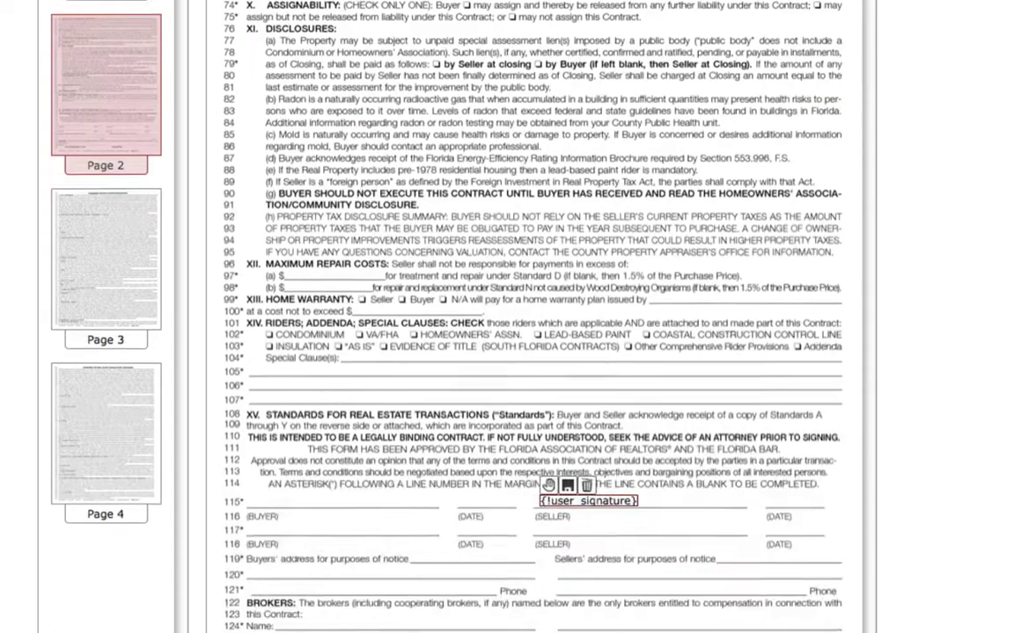
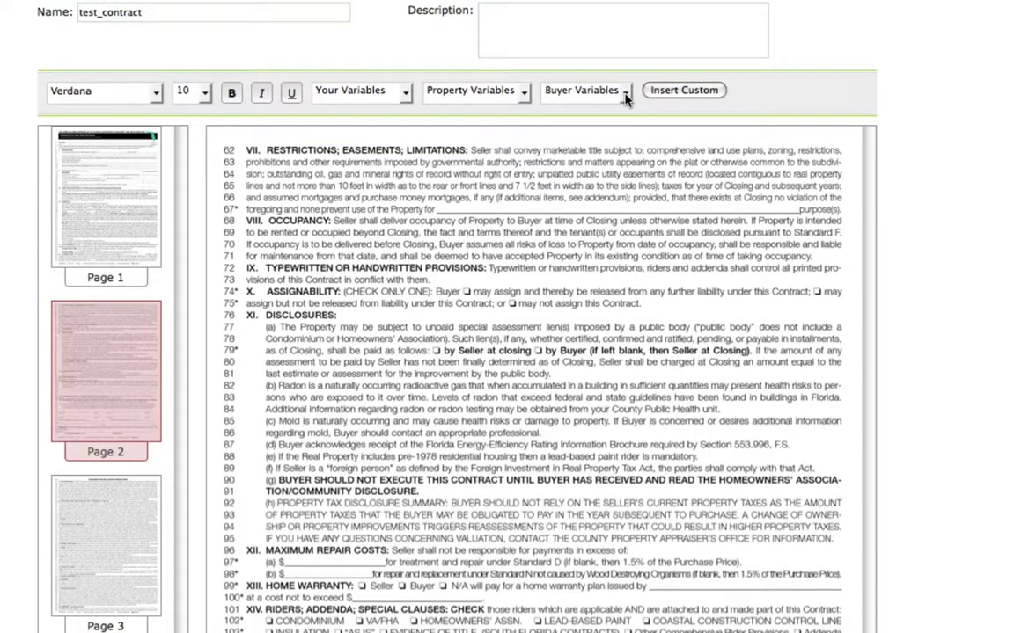
# Insert the buyer's First Name and Last Name variables beside the first Buyer label on line 116 of page 2
pyautogui.click(625, 92)
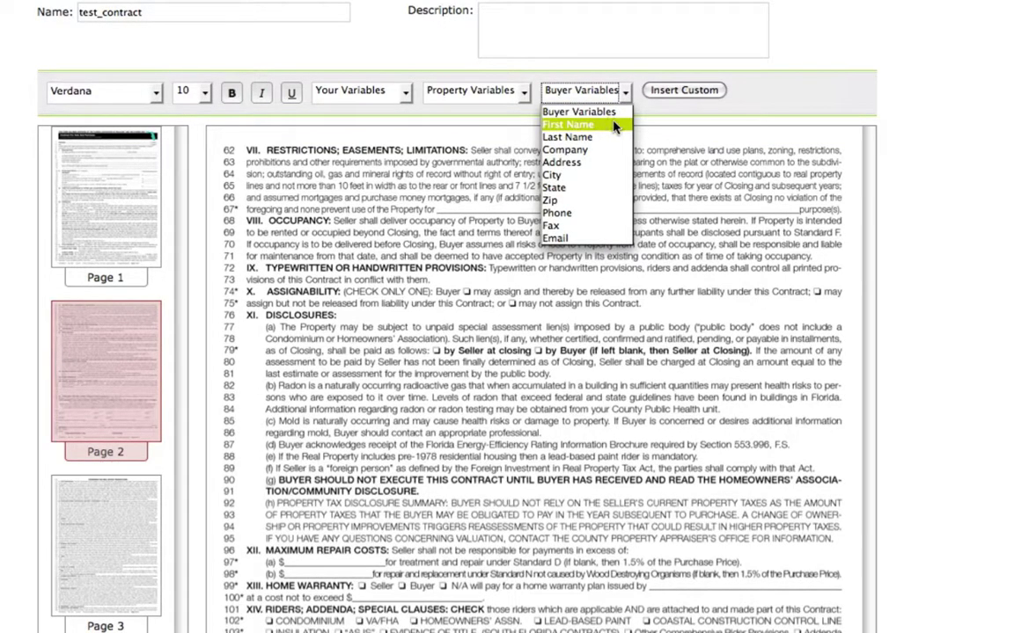
pyautogui.click(607, 126)
pyautogui.scroll(-3, 607, 130)
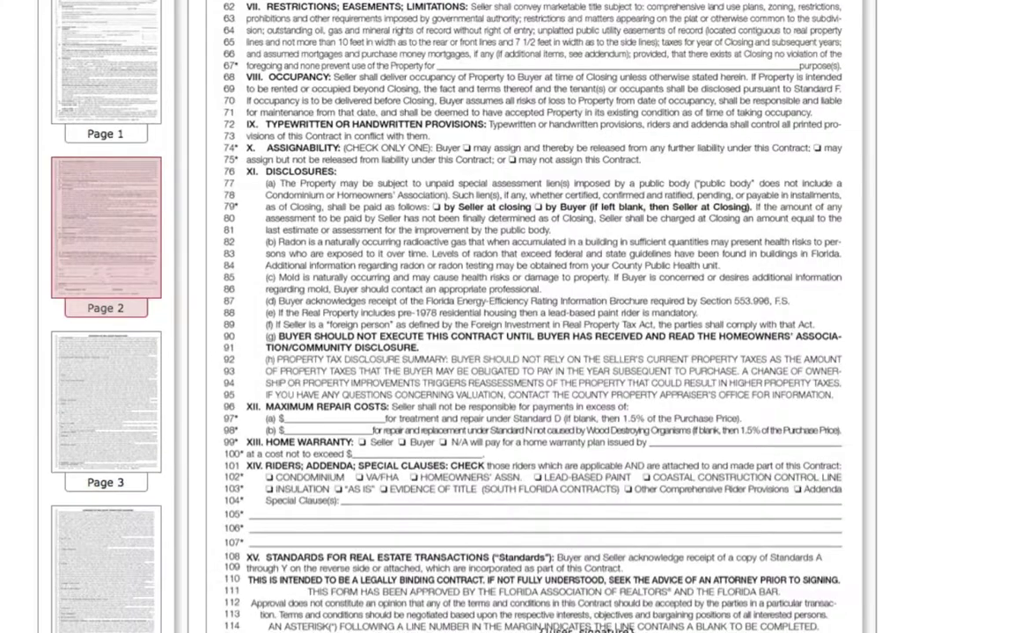
pyautogui.scroll(3, 684, 45)
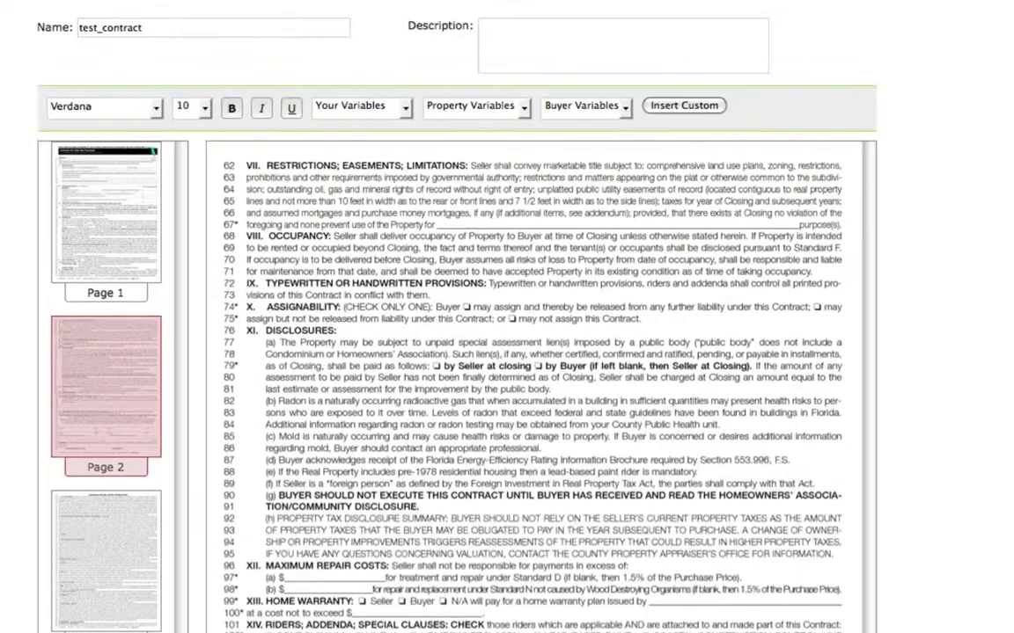
pyautogui.click(627, 114)
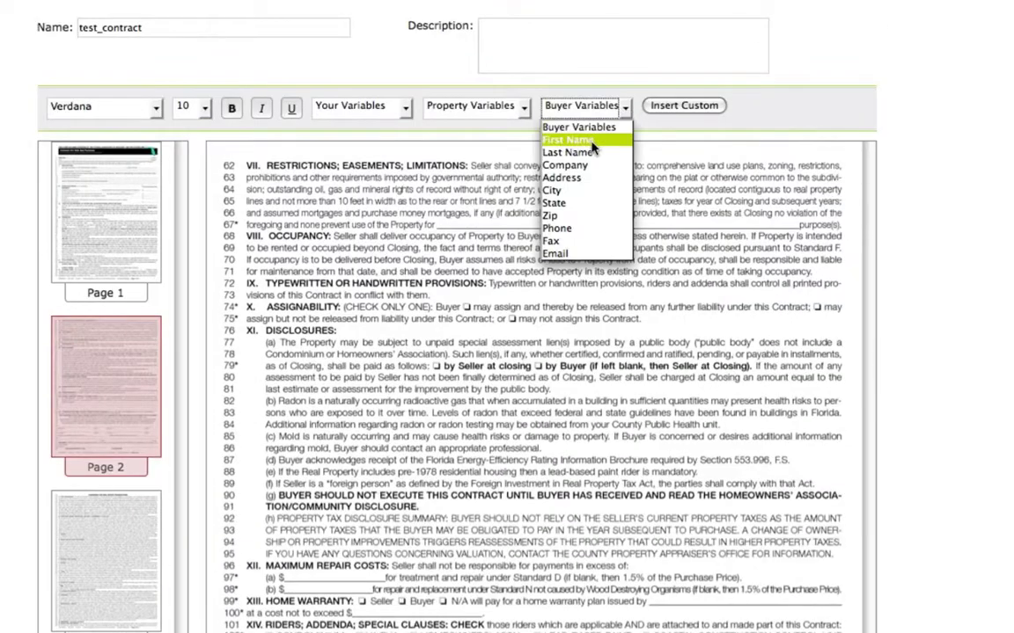
pyautogui.scroll(-3, 591, 151)
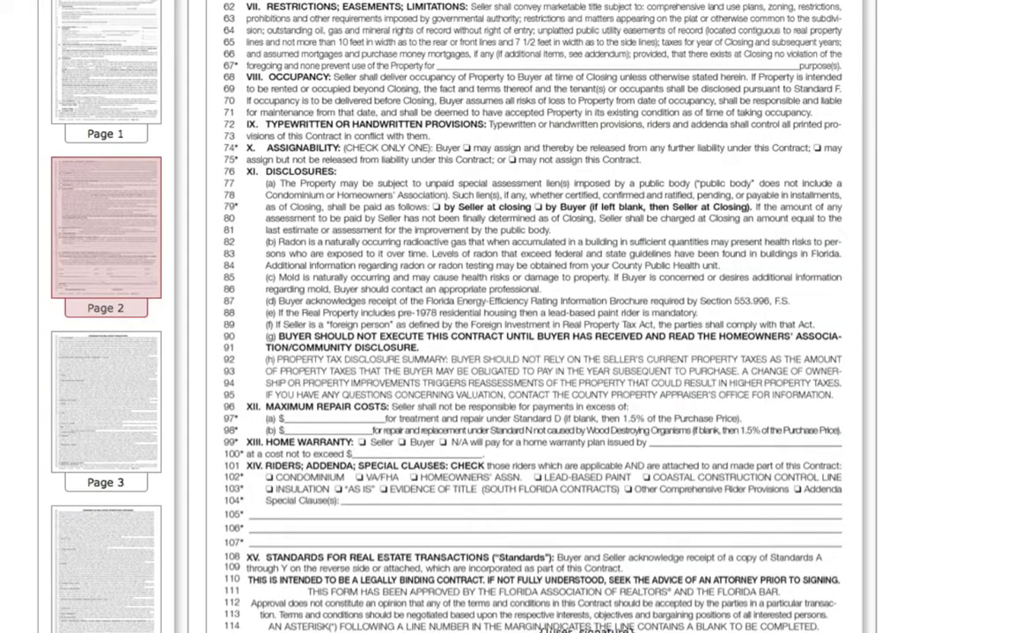
pyautogui.scroll(-3, 396, 400)
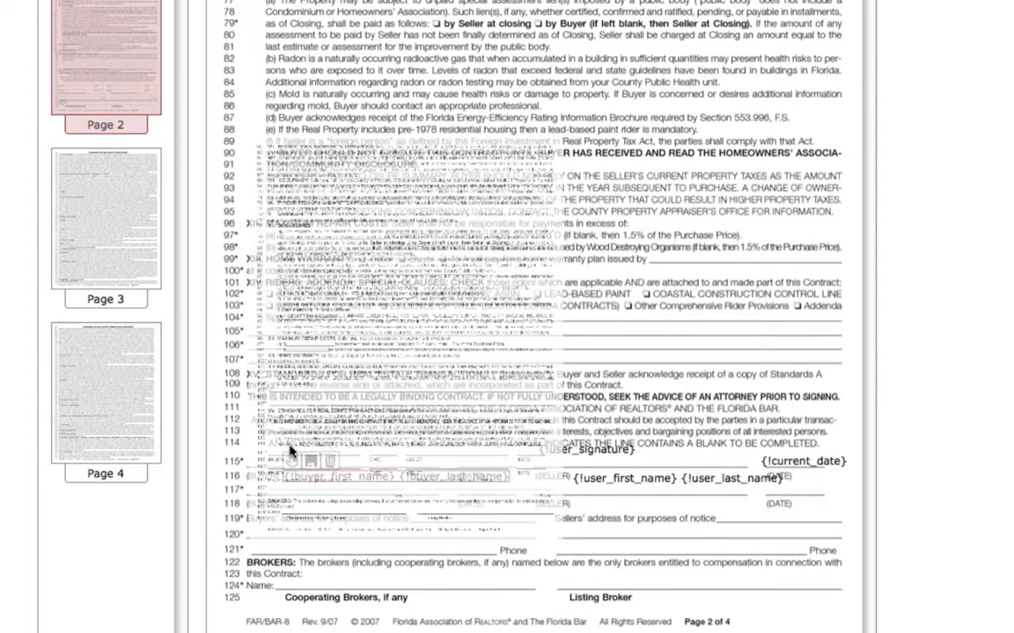
pyautogui.moveTo(290, 462); pyautogui.dragTo(289, 466)
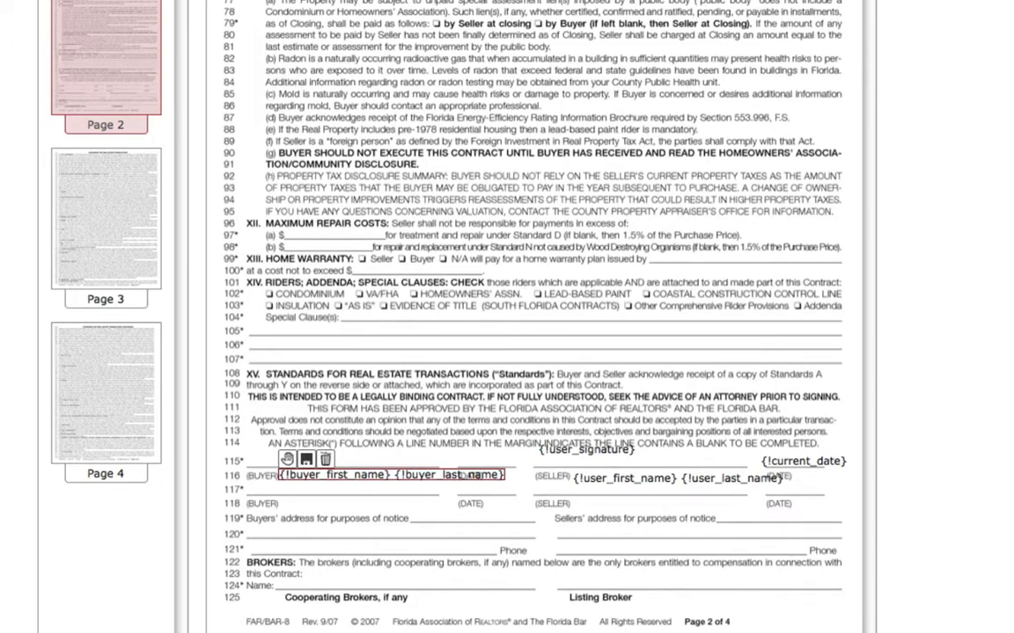
# Enter "farbar test" as the template's description and save the template changes
pyautogui.scroll(-2, 464, 475)
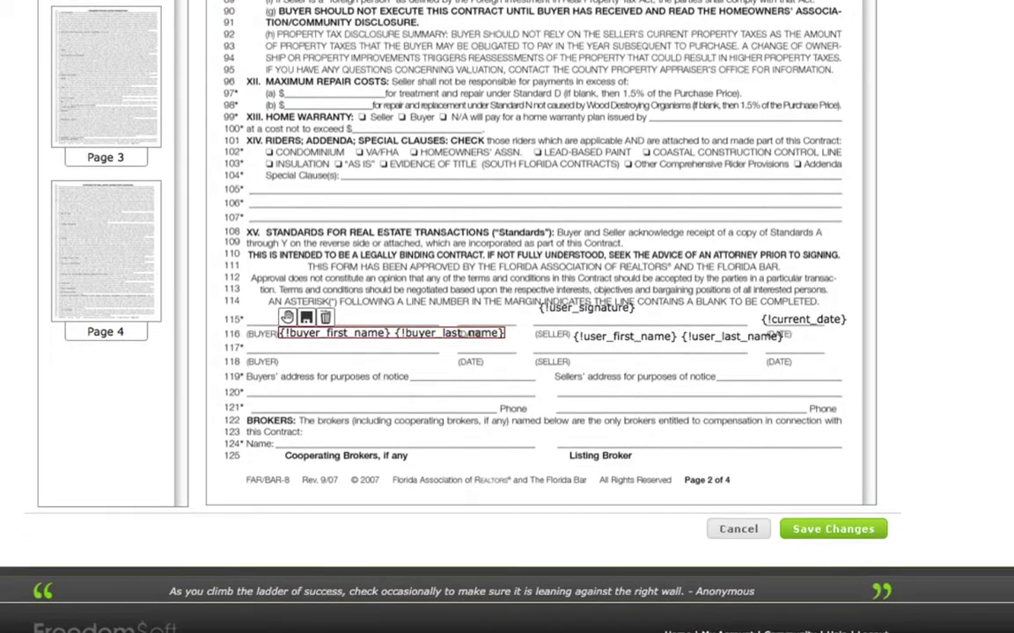
pyautogui.scroll(5, 236, 33)
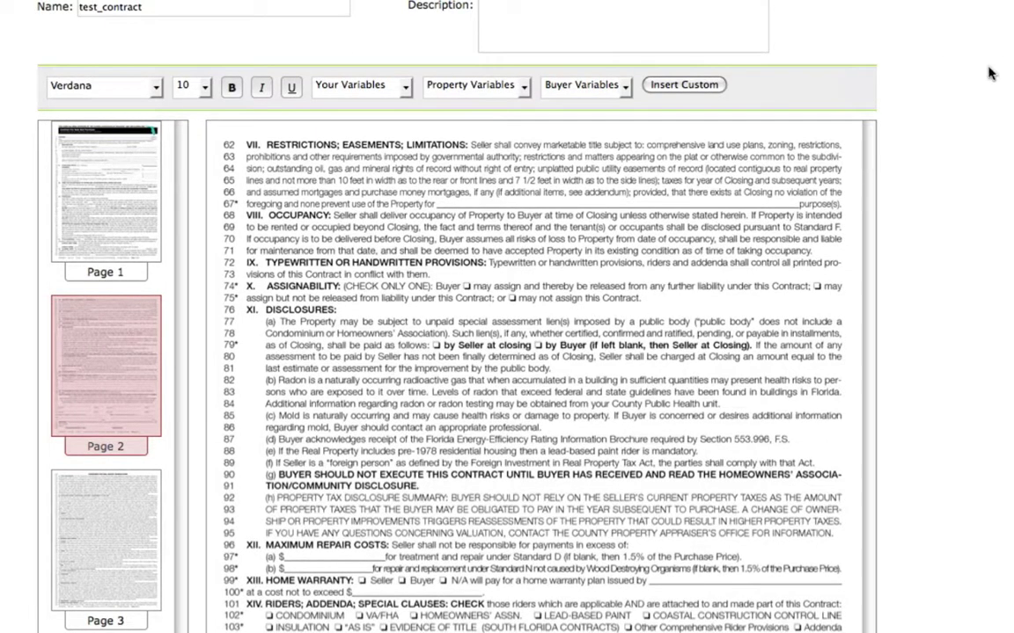
pyautogui.click(498, 17)
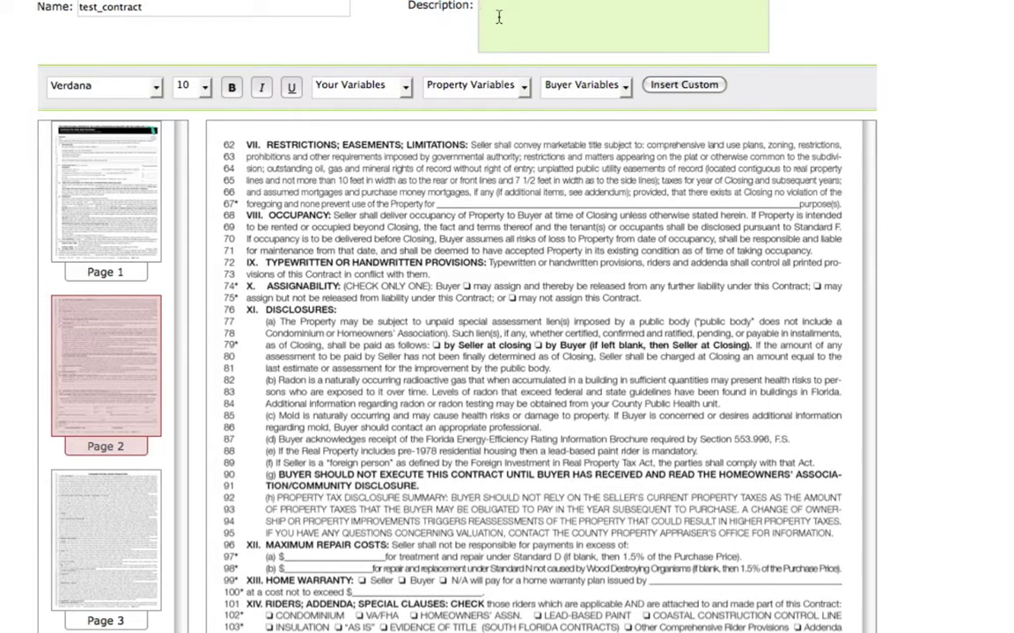
pyautogui.write('farbar test')
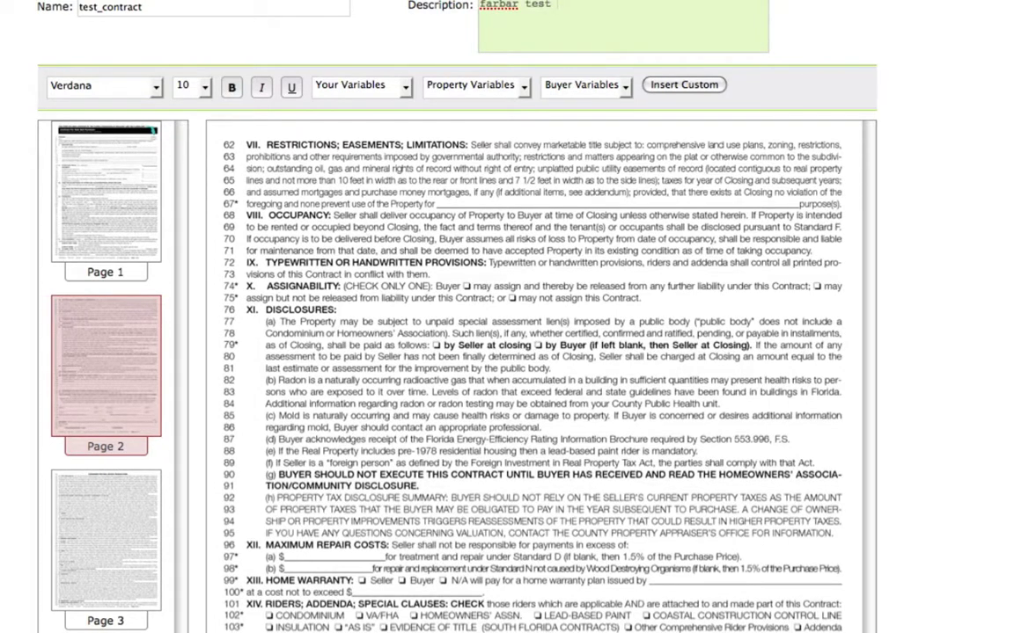
pyautogui.scroll(-5, 507, 316)
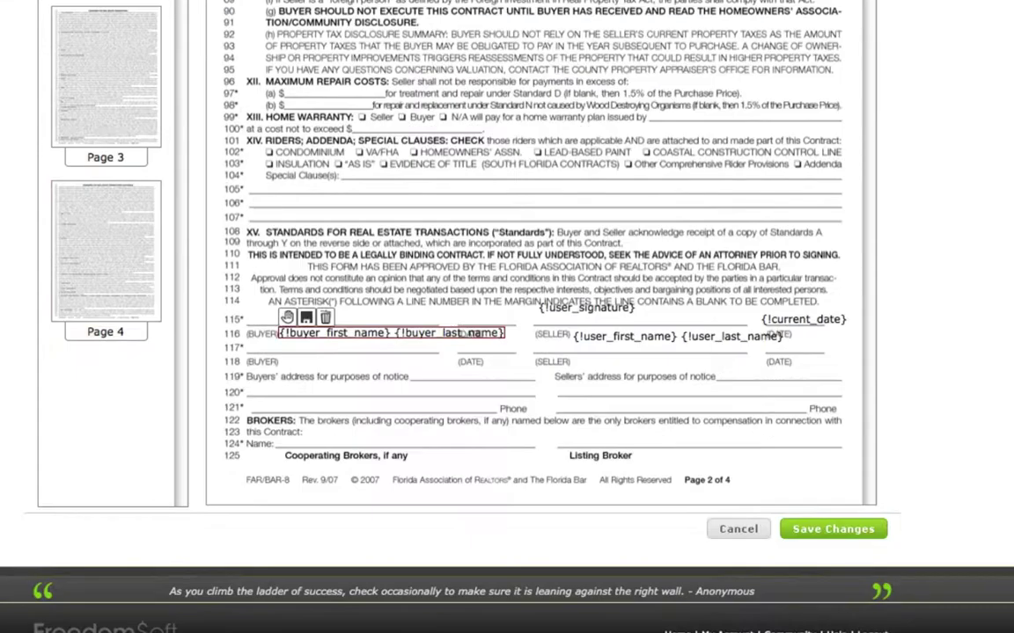
pyautogui.click(834, 533)
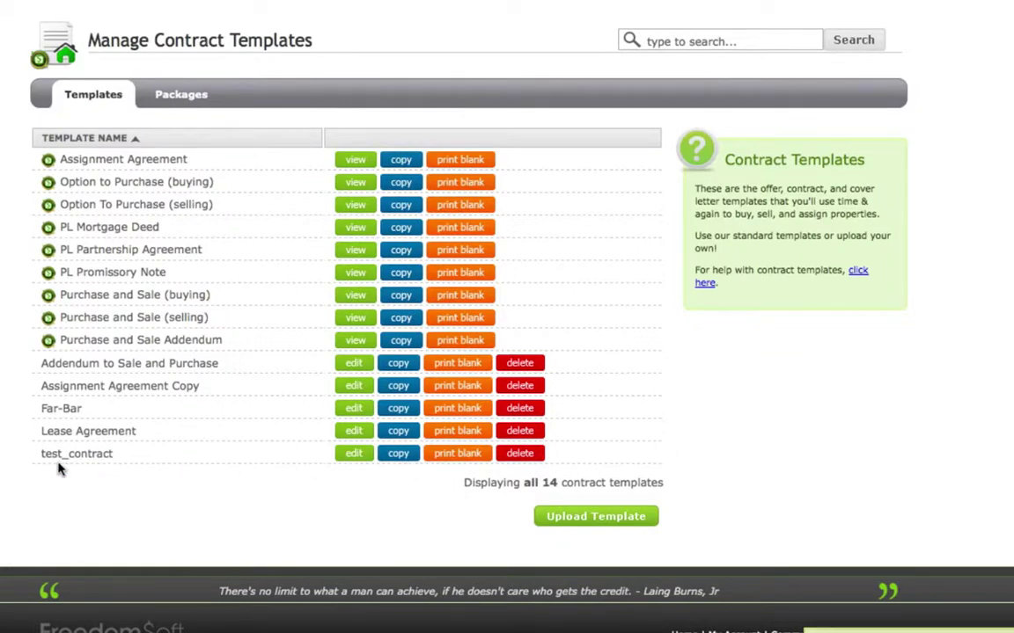
# Reopen the test_contract template for editing, check the variables placed on page 1, and save it again
pyautogui.click(351, 454)
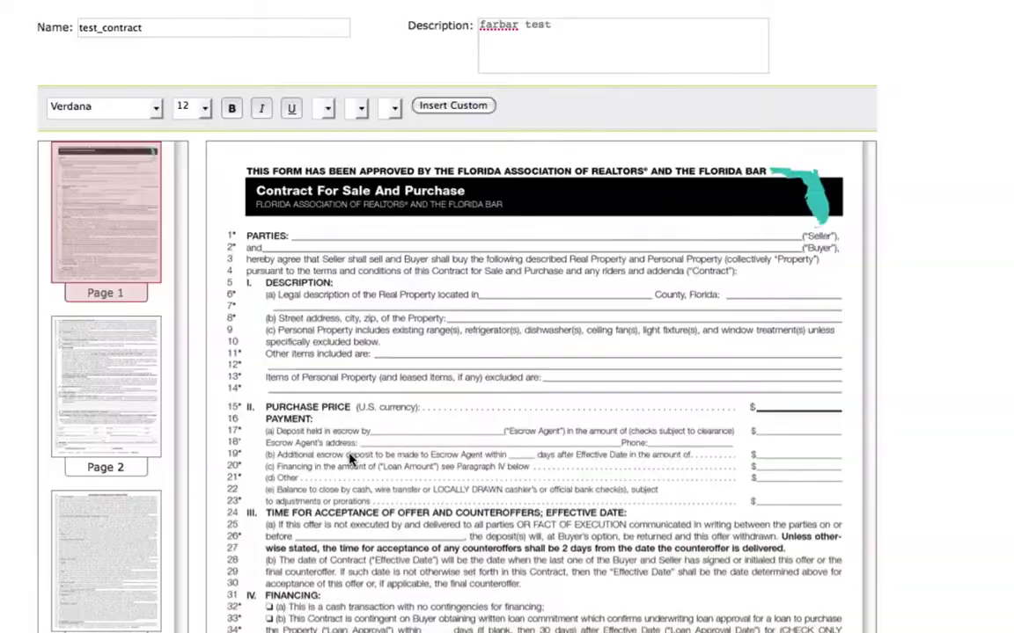
pyautogui.scroll(-5, 351, 454)
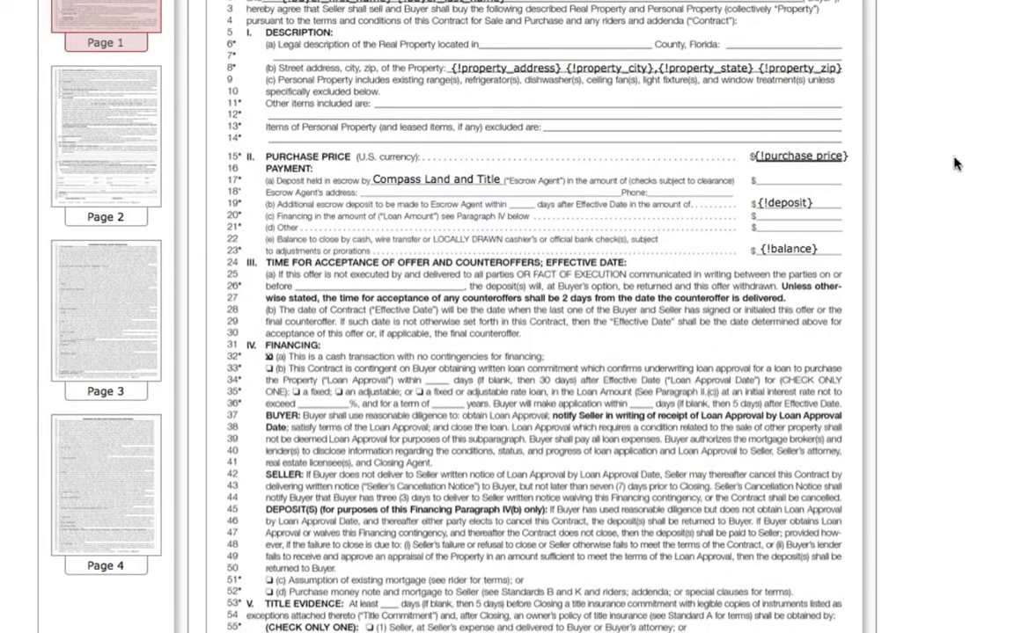
pyautogui.scroll(-5, 849, 538)
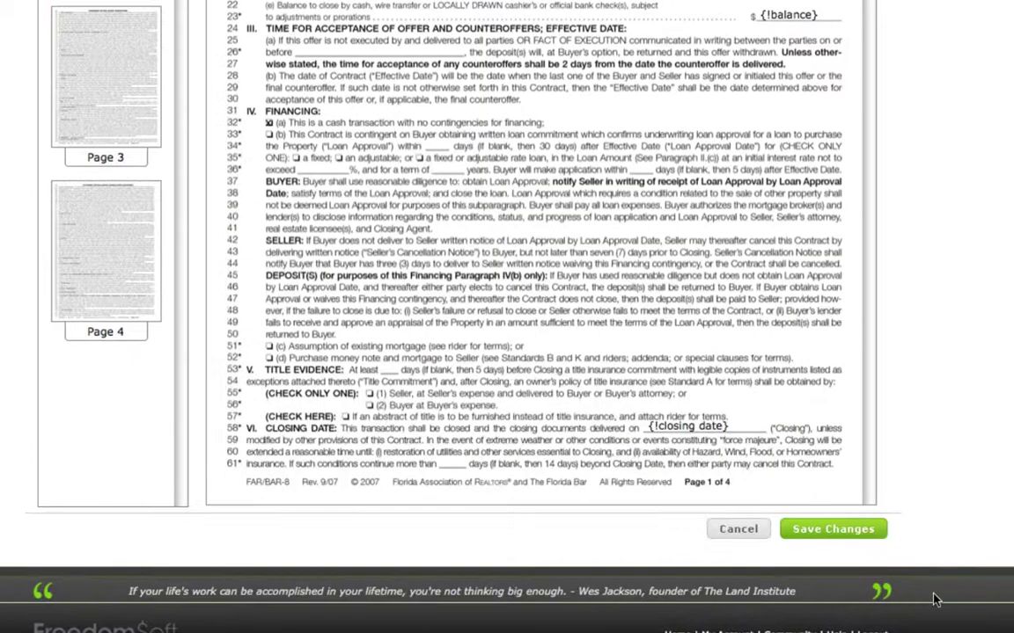
pyautogui.click(841, 531)
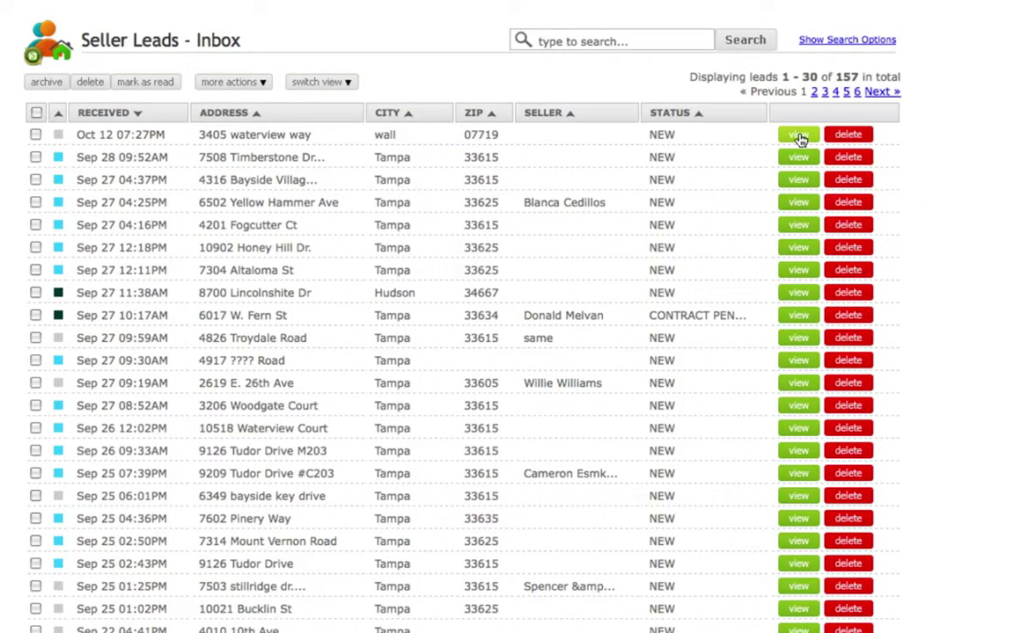
# Open the newest seller lead, received Oct 12, and start generating a contract for it
pyautogui.click(799, 136)
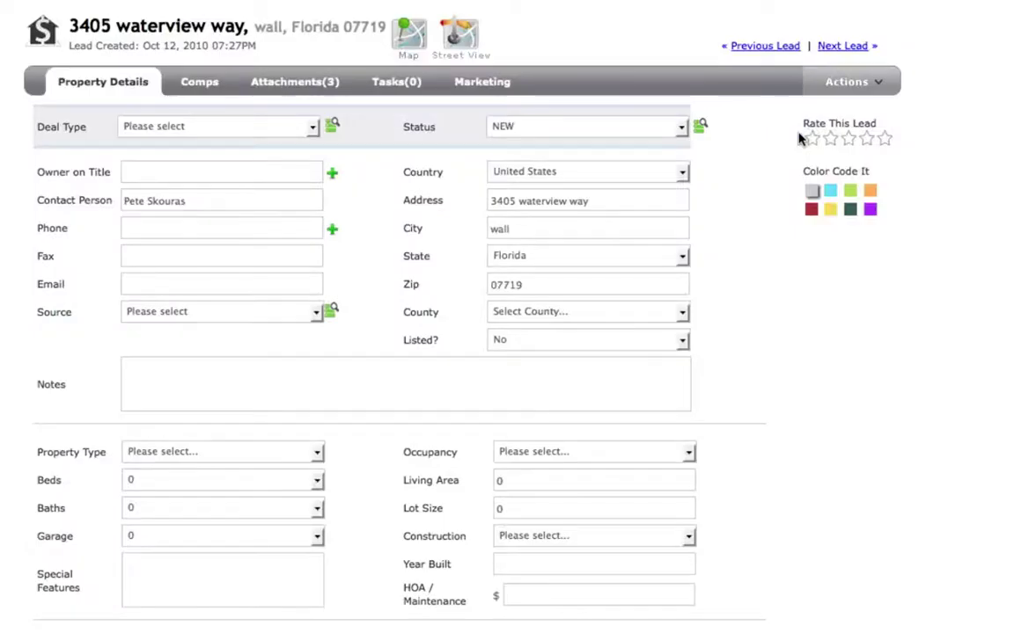
pyautogui.click(887, 80)
pyautogui.click(867, 114)
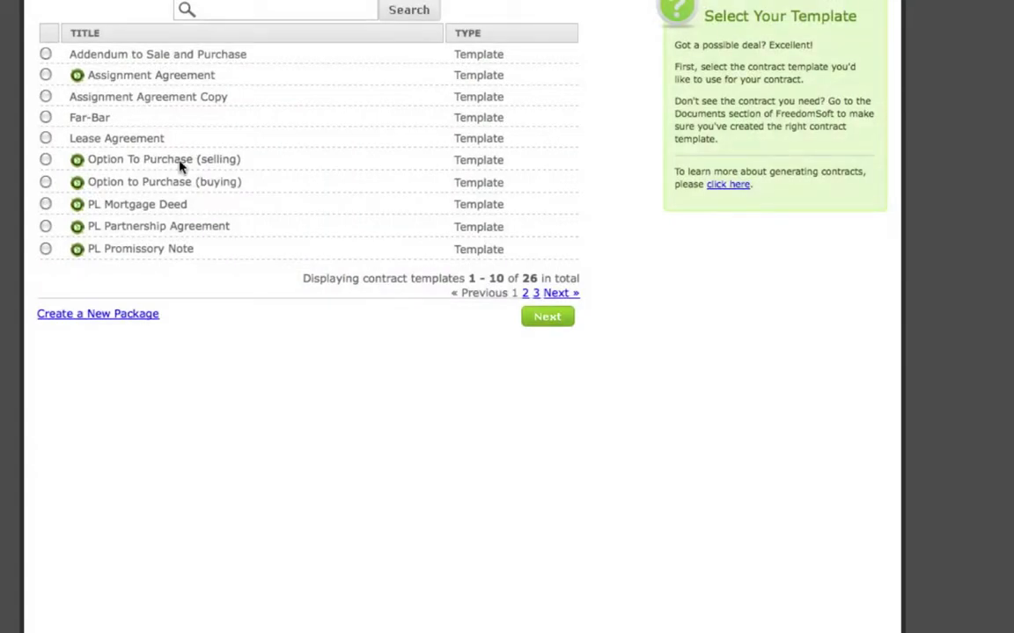
# Choose the test_contract template for the contract and select the first listed buyer
pyautogui.click(558, 293)
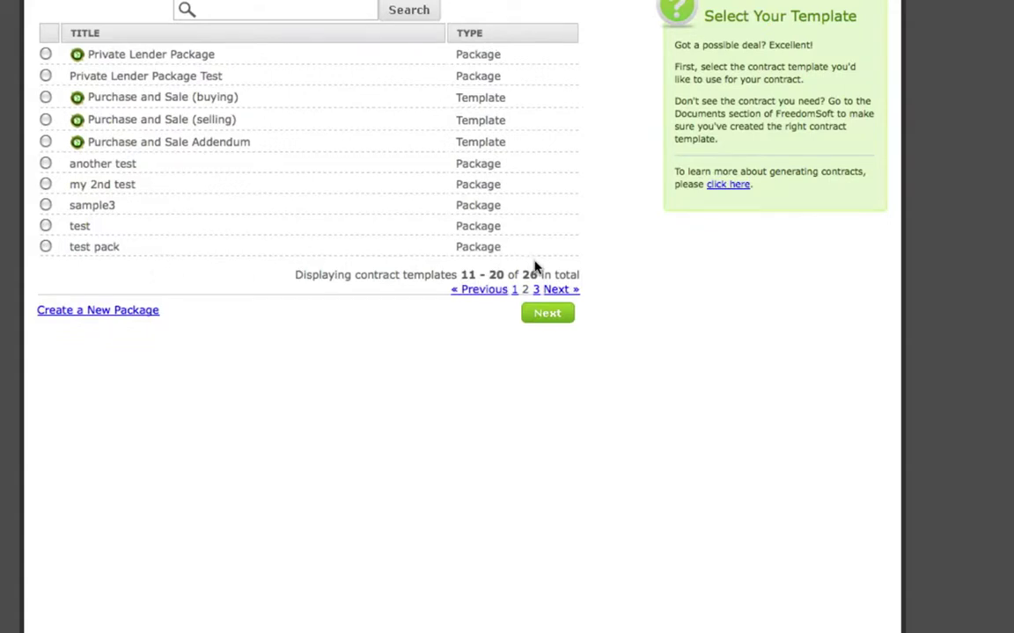
pyautogui.click(560, 290)
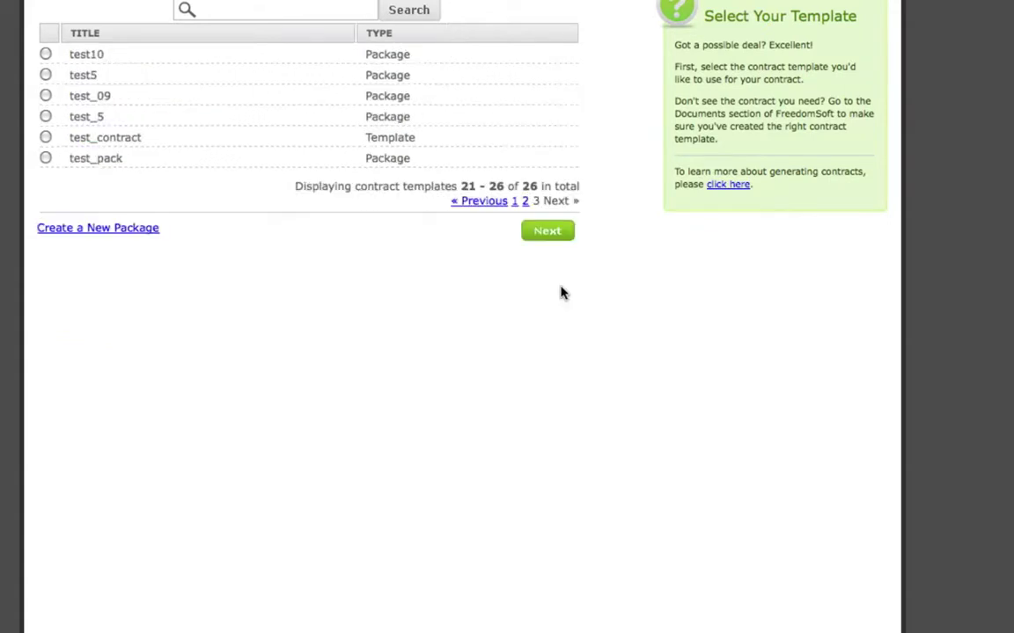
pyautogui.click(46, 139)
pyautogui.click(546, 232)
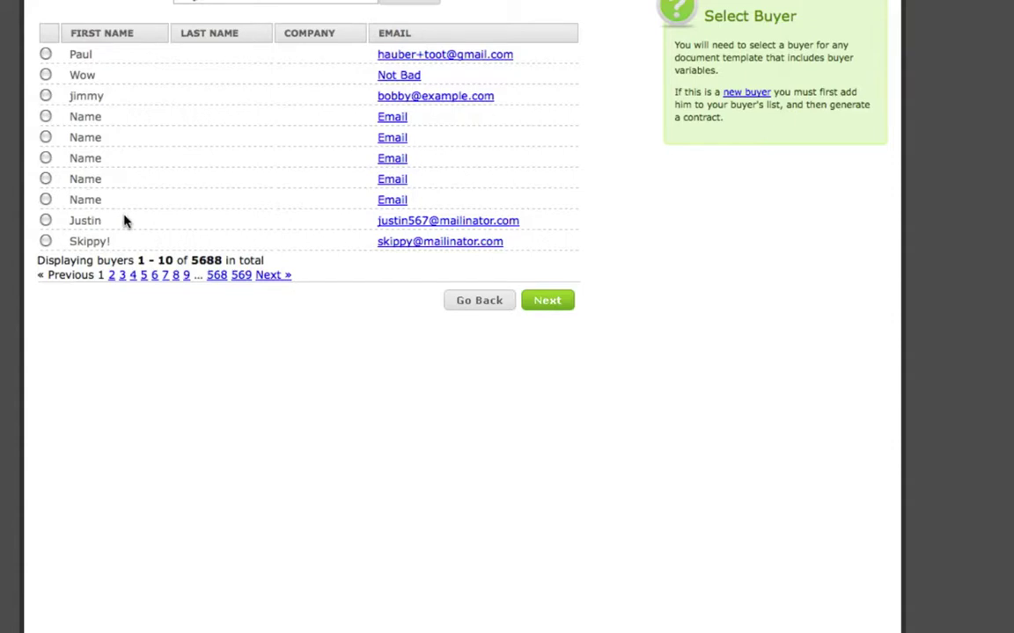
pyautogui.click(46, 54)
pyautogui.click(545, 301)
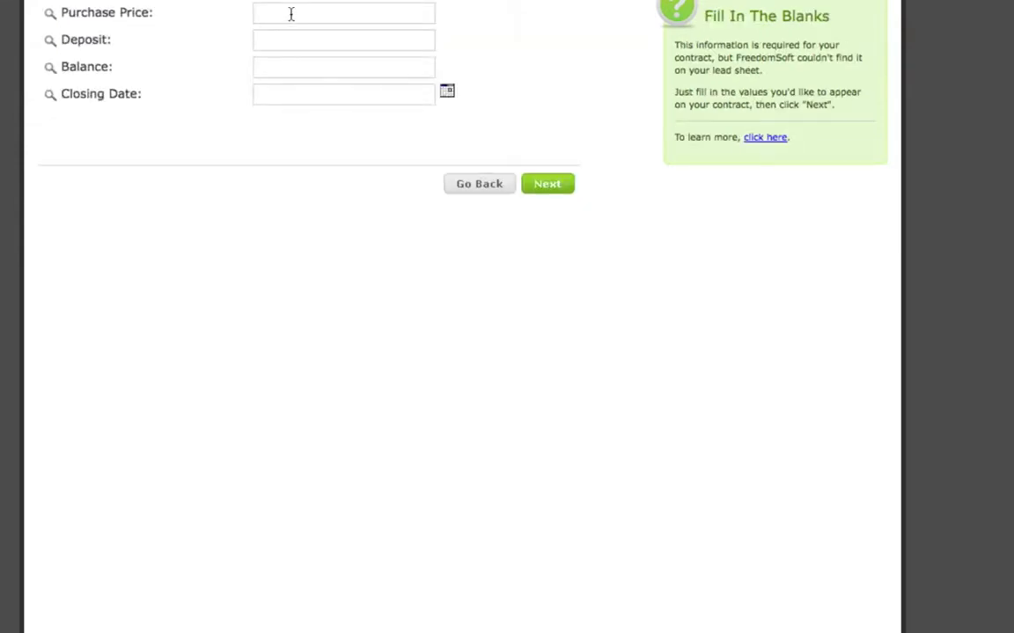
# Fill in the contract amounts: purchase price 35000, deposit 1000 and balance 34000
pyautogui.click(282, 13)
pyautogui.click(280, 13)
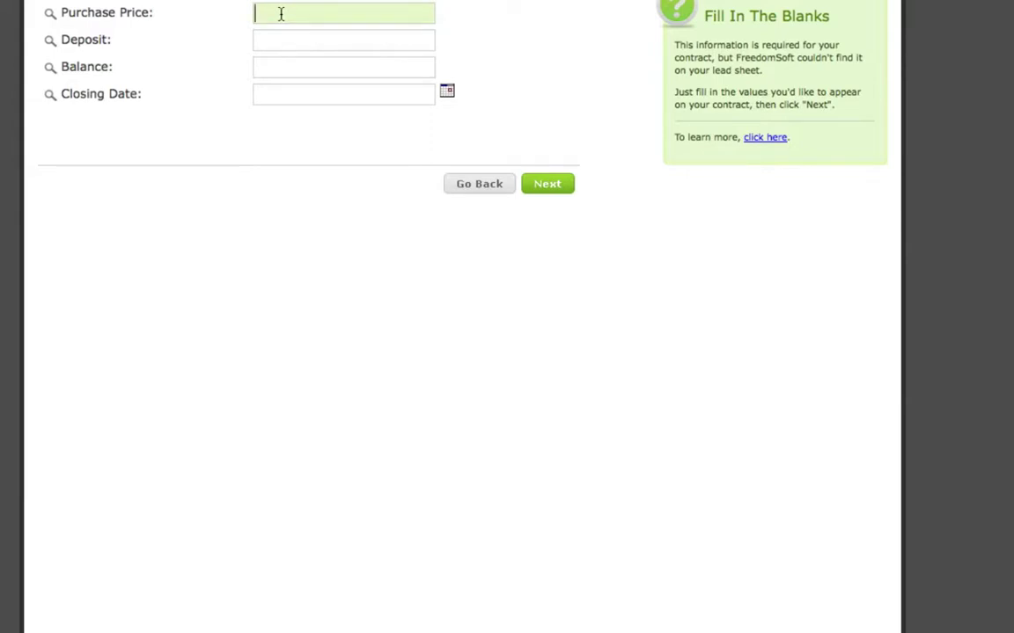
pyautogui.write('35000')
pyautogui.press('Tab')
pyautogui.write('1')
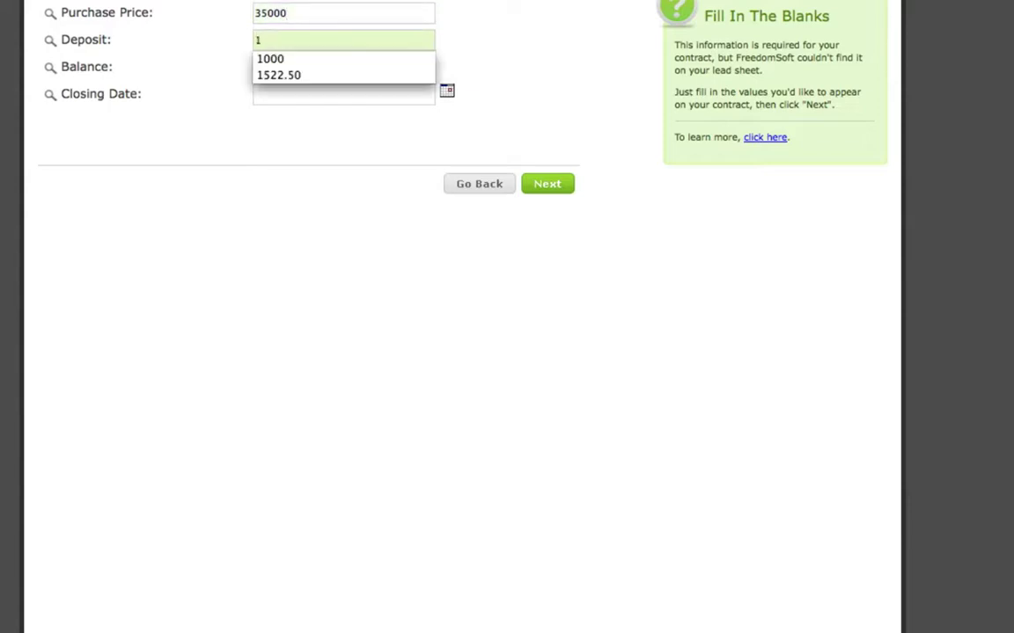
pyautogui.press('Down')
pyautogui.press('Return')
pyautogui.click(280, 72)
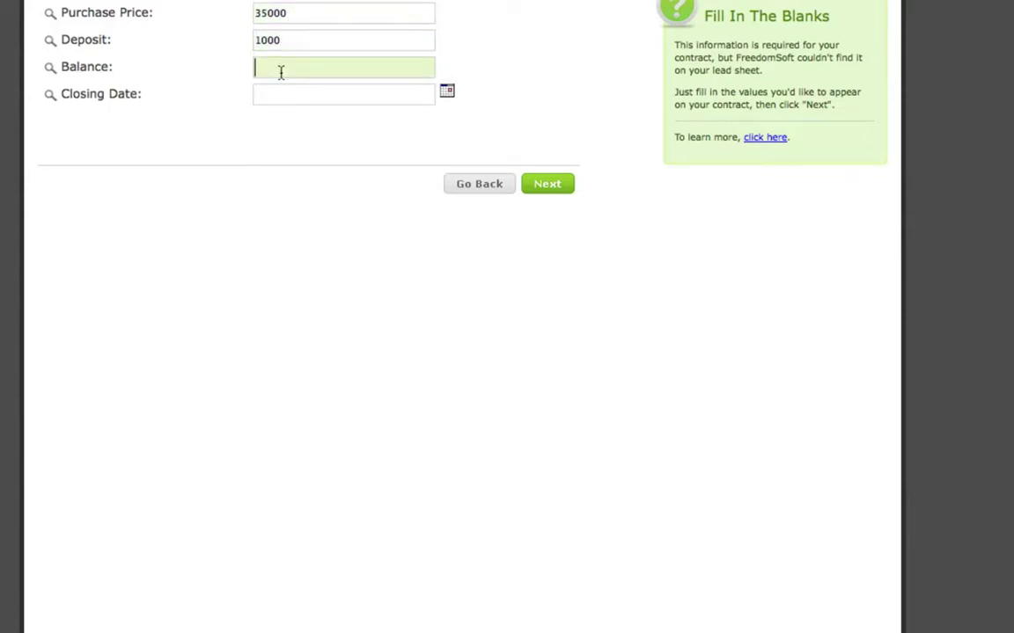
pyautogui.click(278, 42)
pyautogui.write('34000')
# Set the closing date to 10/31/2010 and continue to the filled-in contract
pyautogui.click(447, 92)
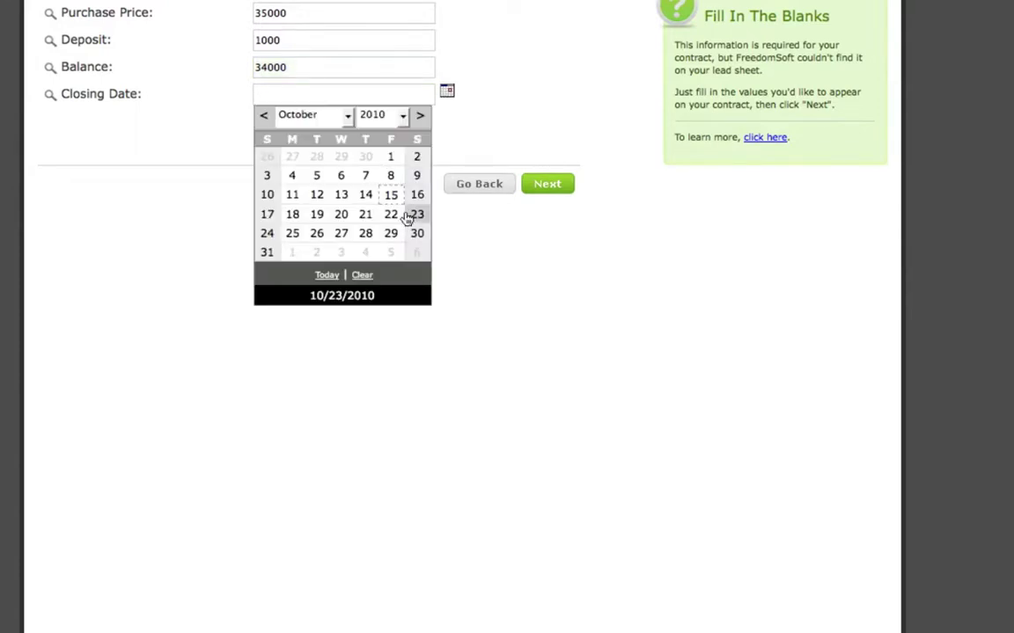
pyautogui.click(266, 255)
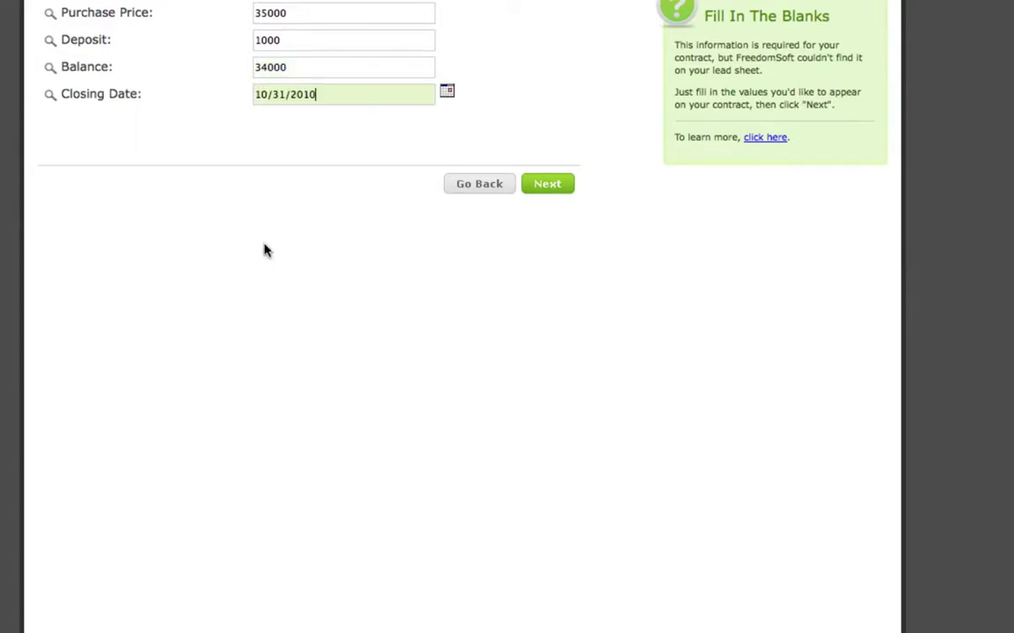
pyautogui.click(546, 185)
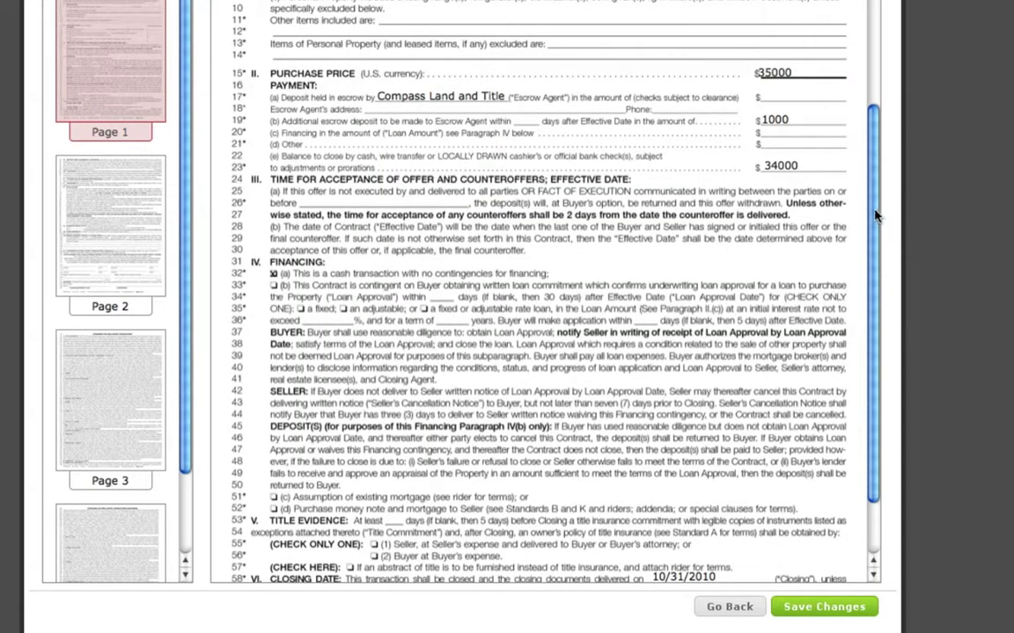
# Review the generated contract's parties, property address, amounts and closing date on page 1 and the signature block on page 2
pyautogui.scroll(2, 867, 125)
pyautogui.scroll(3, 866, 105)
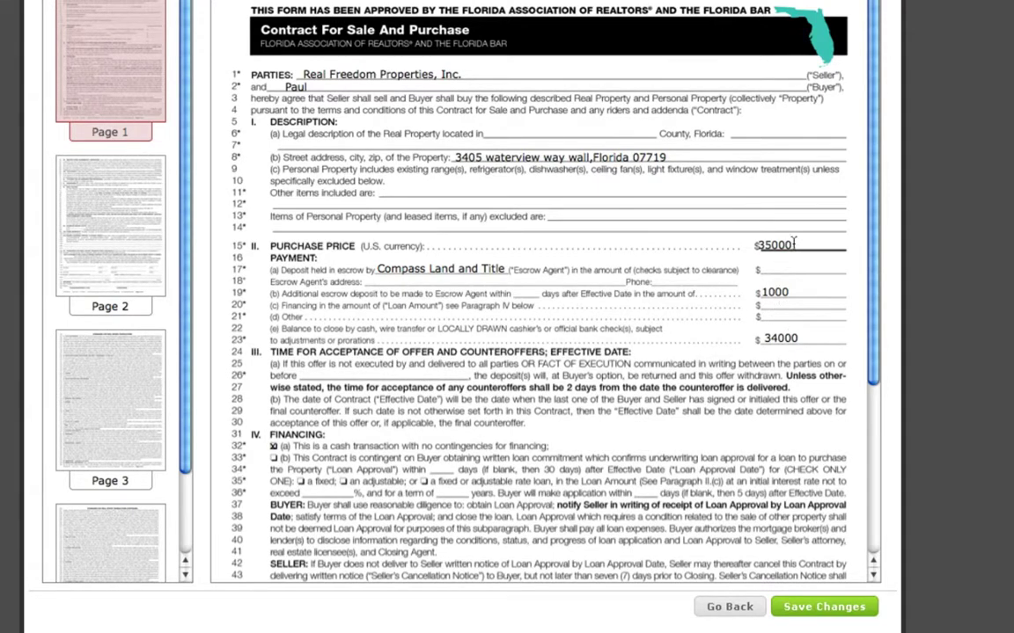
pyautogui.click(788, 295)
pyautogui.moveTo(873, 119); pyautogui.dragTo(868, 301)
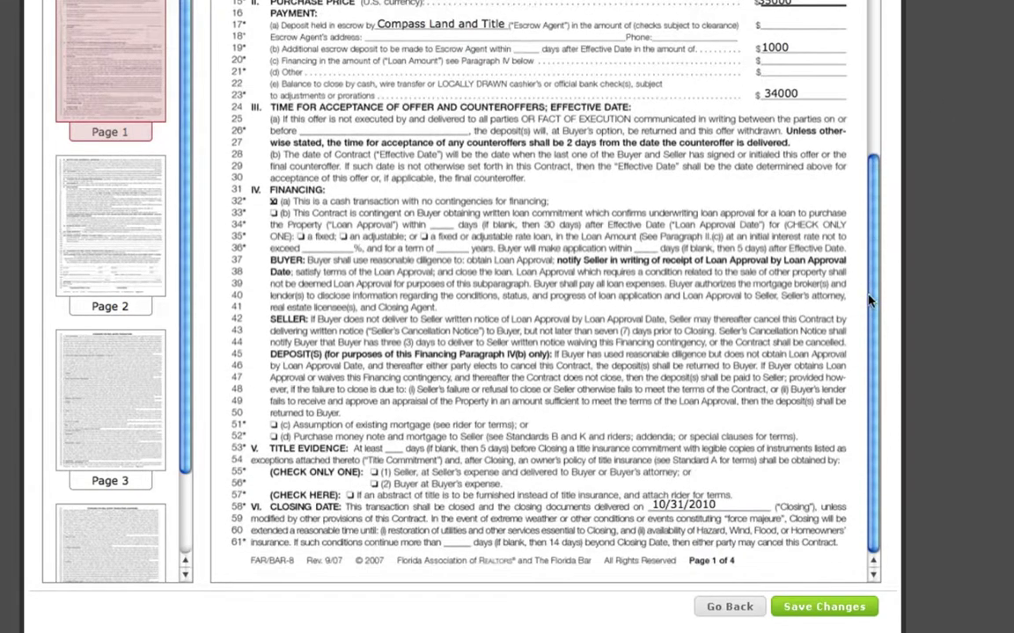
pyautogui.click(96, 220)
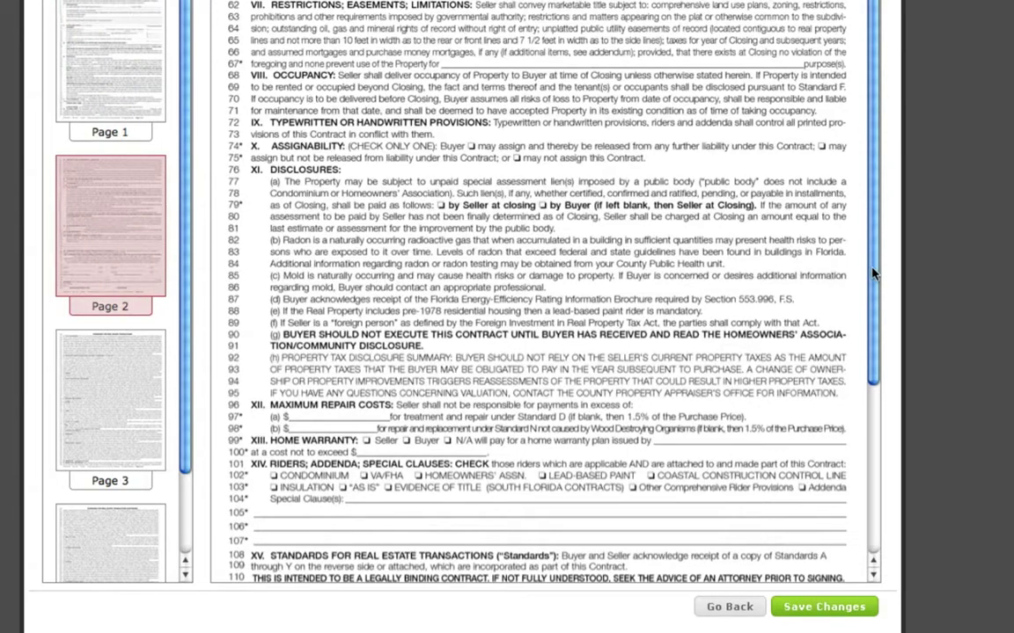
pyautogui.moveTo(872, 274); pyautogui.dragTo(874, 357)
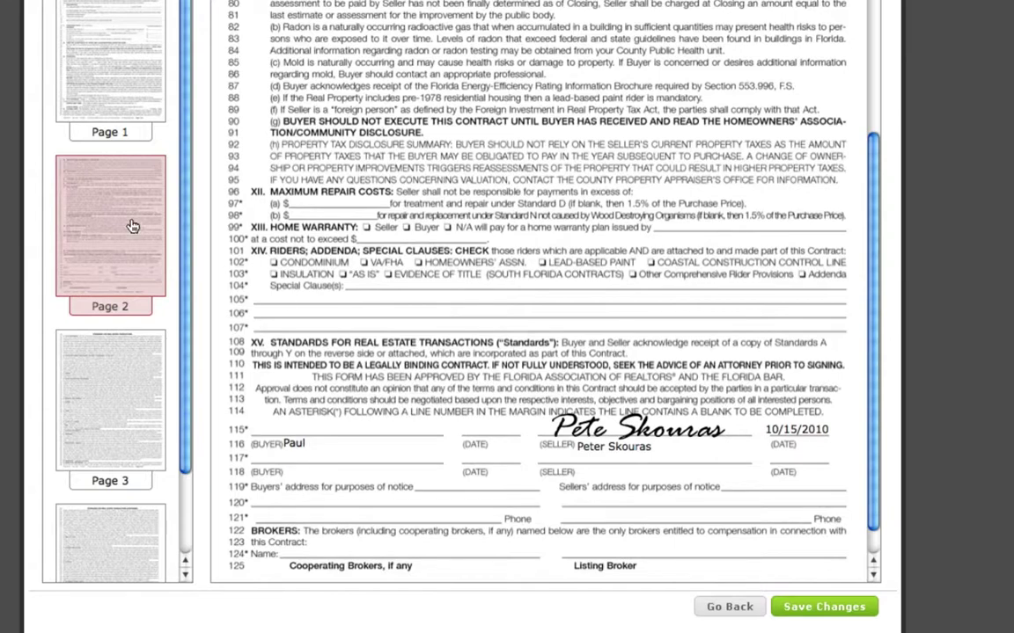
pyautogui.click(101, 68)
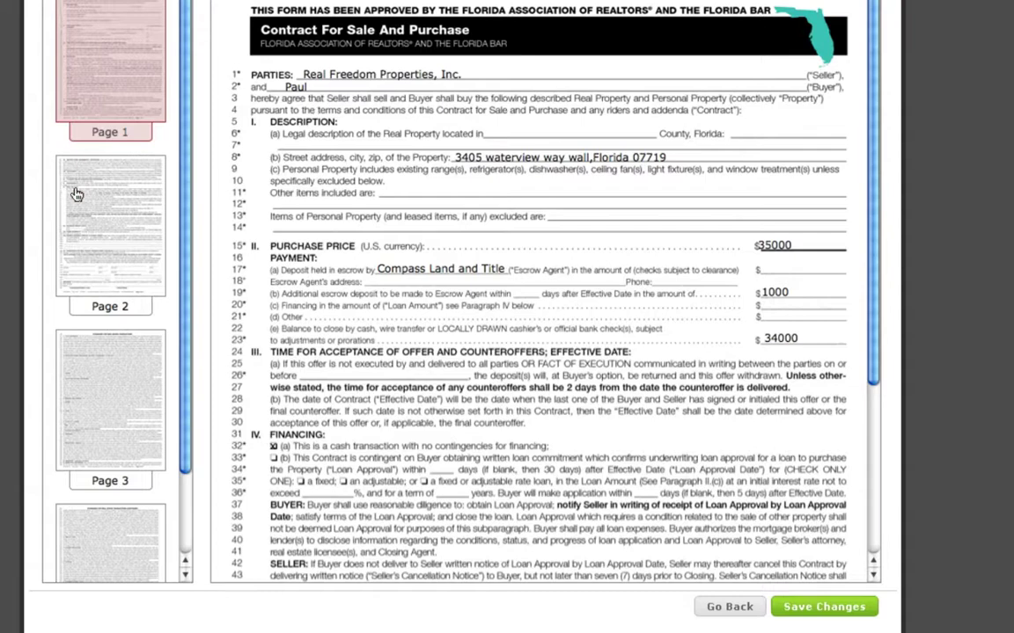
# Look over page 2 of the filled-in contract down toward its signature block once more
pyautogui.click(112, 216)
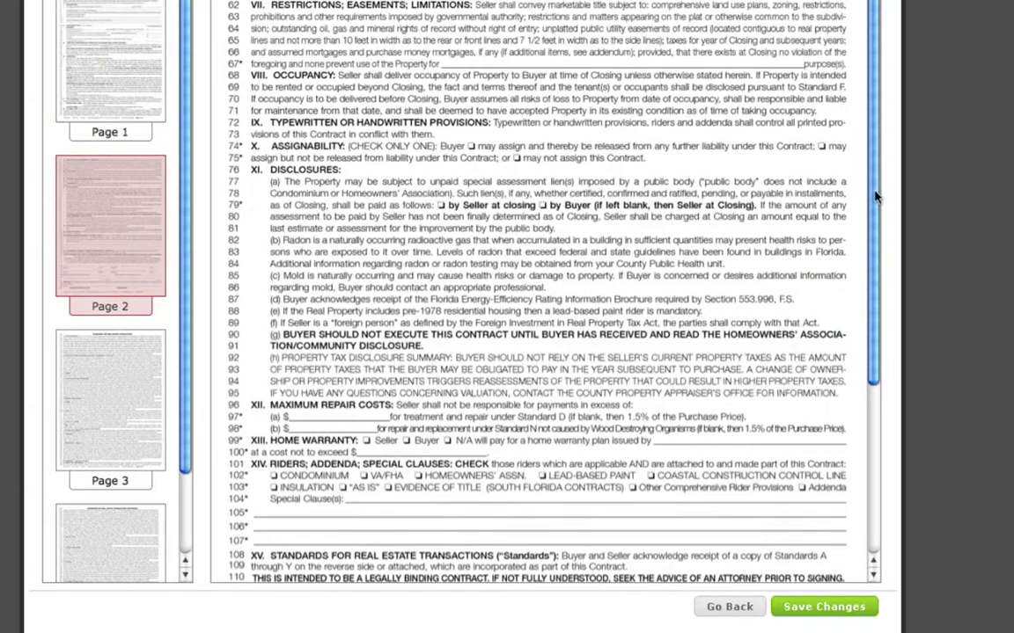
pyautogui.moveTo(877, 197); pyautogui.dragTo(878, 280)
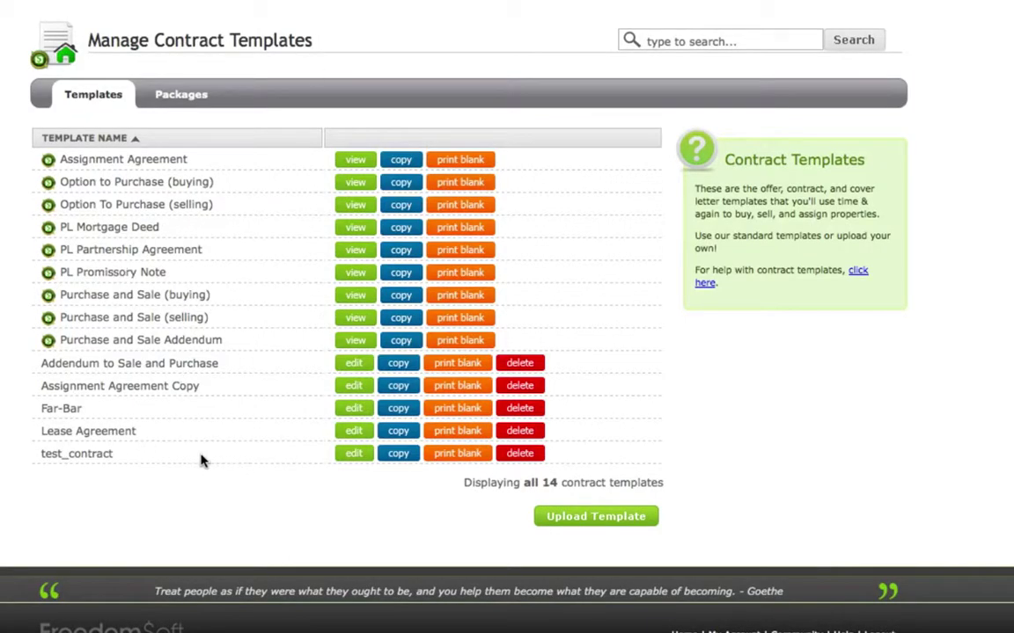
# Open the test_contract template for editing and nudge the {!purchase price} variable slightly right, clear of the dollar sign on page 1
pyautogui.click(353, 453)
pyautogui.scroll(-5, 922, 208)
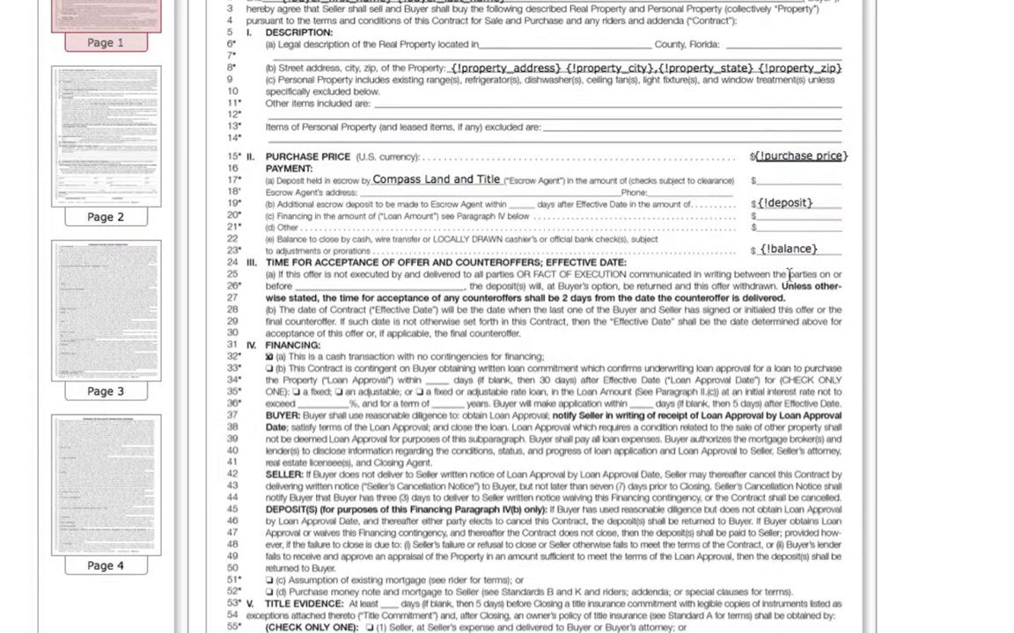
pyautogui.click(767, 155)
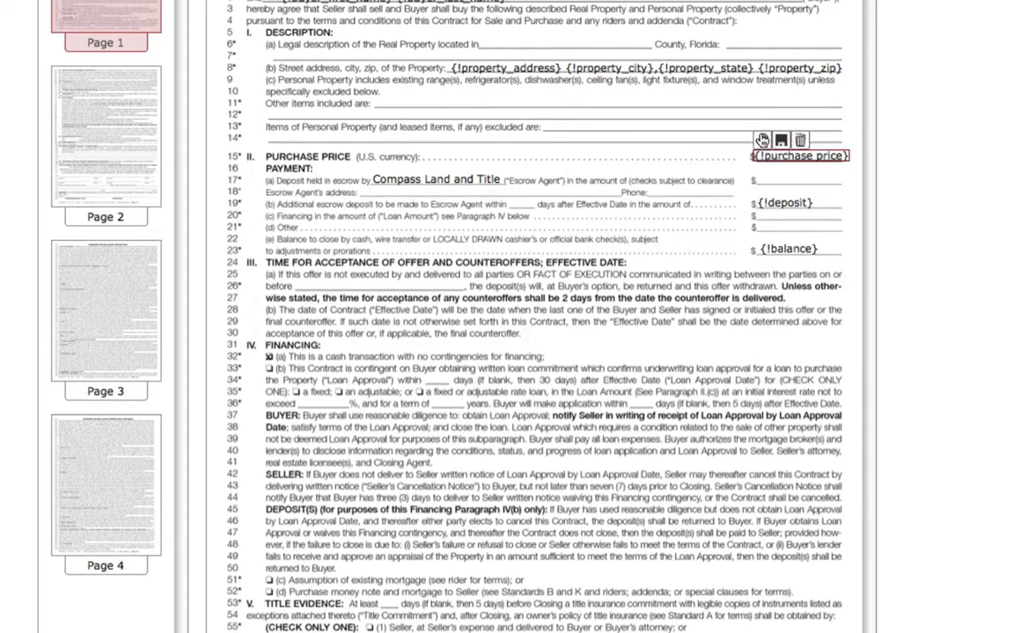
pyautogui.moveTo(764, 143); pyautogui.dragTo(767, 140)
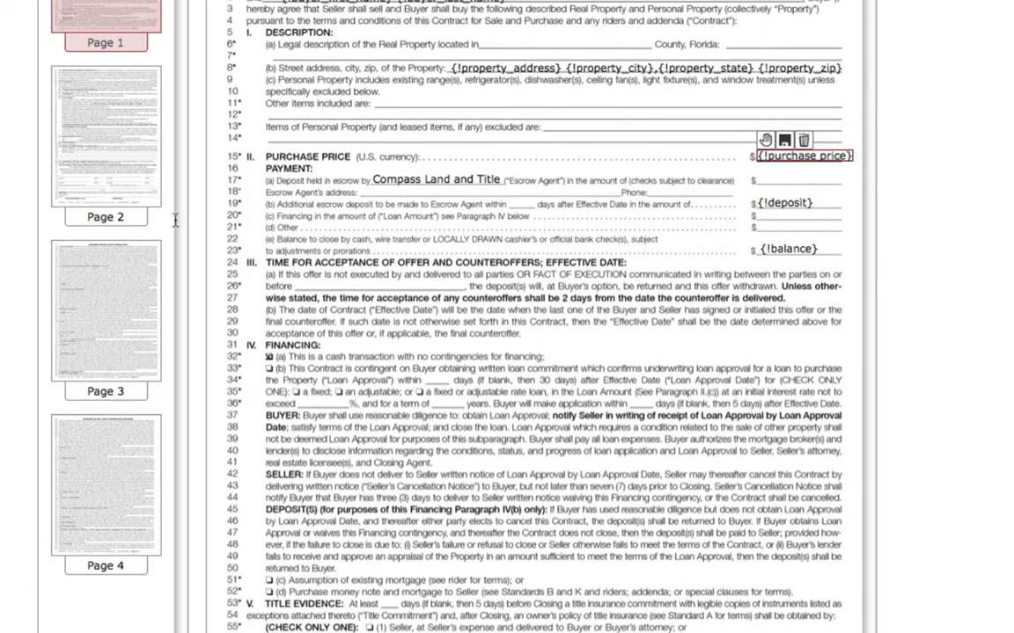
# On page 2, shift the {!buyer_first_name} {!buyer_last_name} variables slightly right, clear of the (BUYER) label in the signature block
pyautogui.click(104, 167)
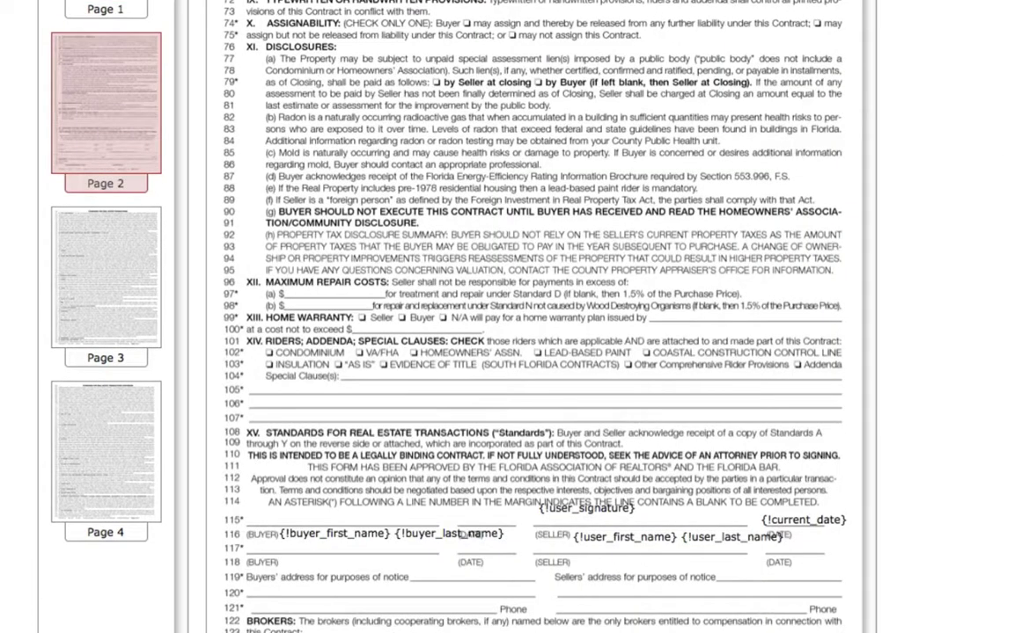
pyautogui.scroll(-2, 291, 346)
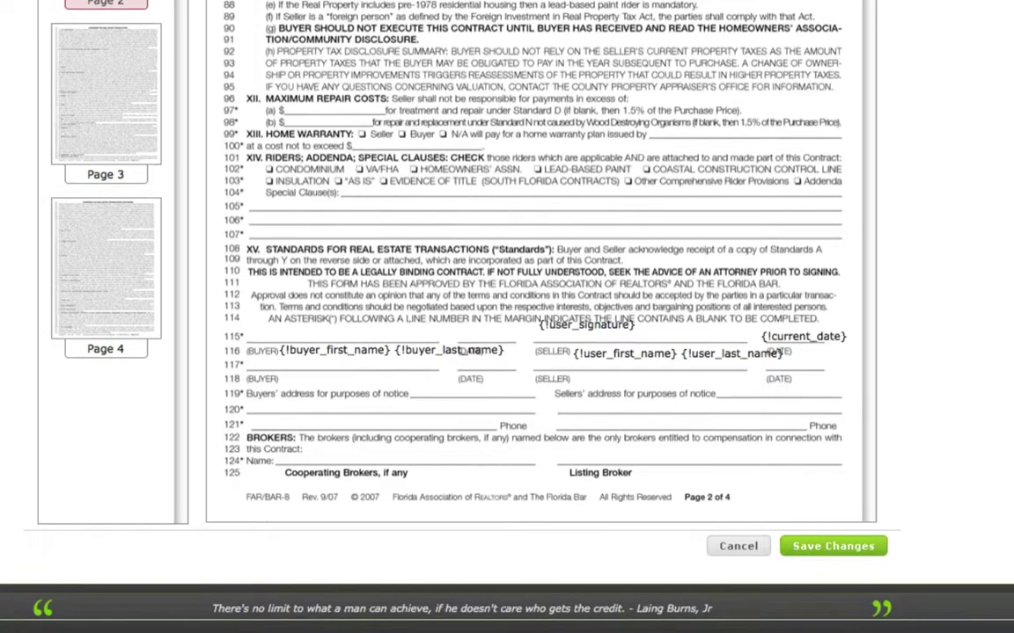
pyautogui.click(290, 348)
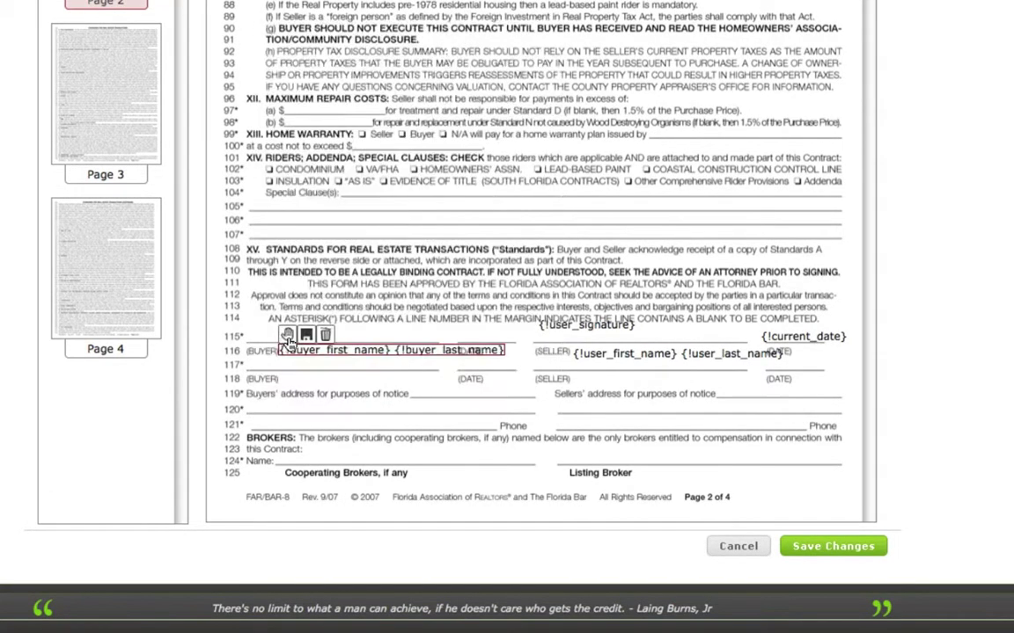
pyautogui.moveTo(287, 336); pyautogui.dragTo(293, 337)
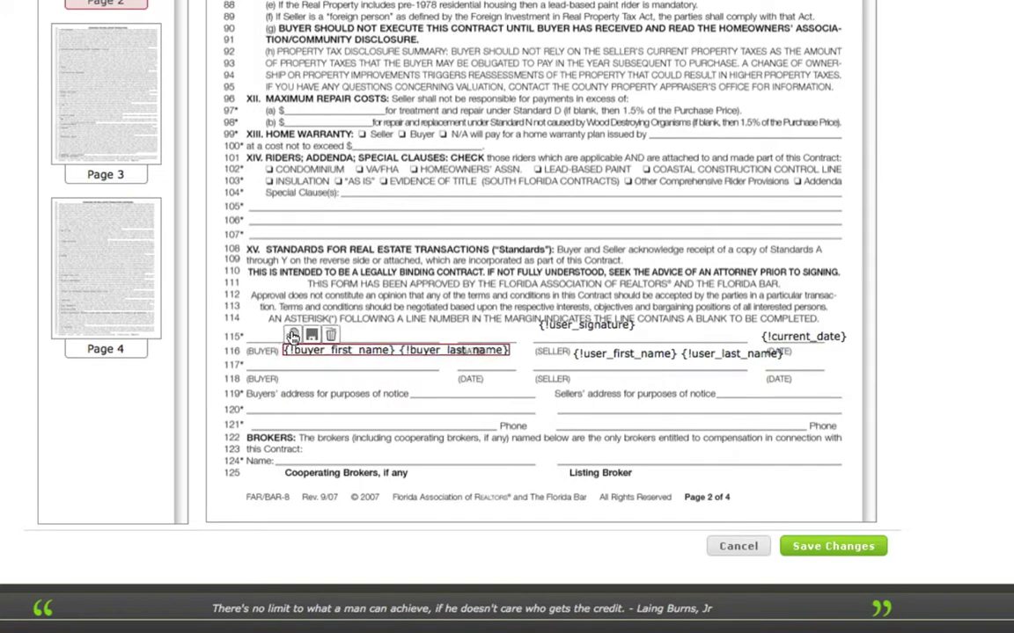